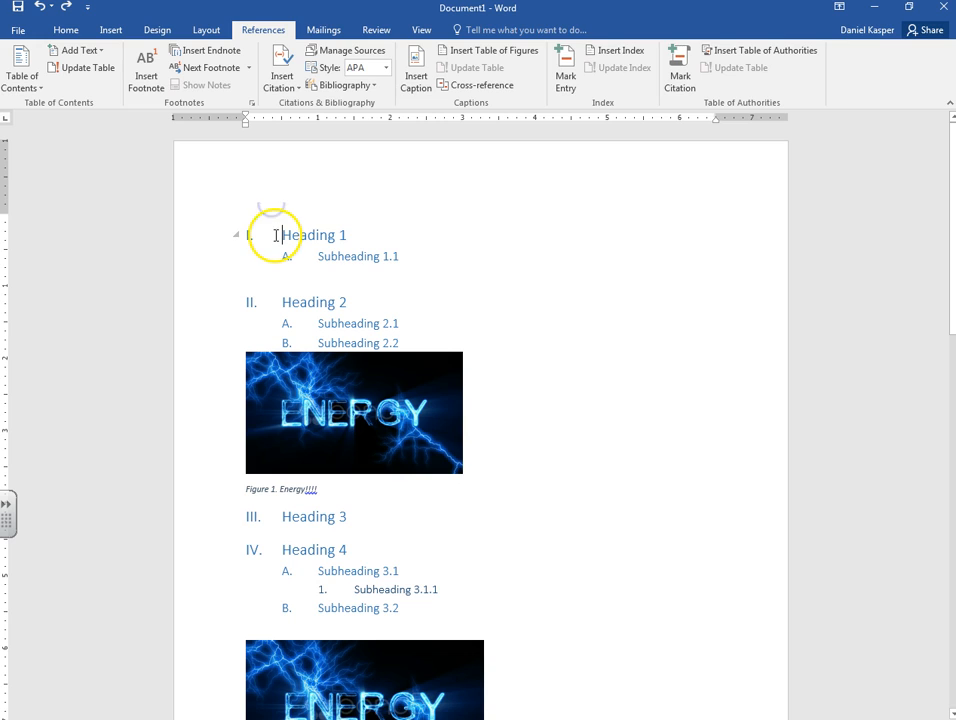
Step: Add a blank line above Heading 1 and insert an Automatic Table 1 table of contents there
key("Return")
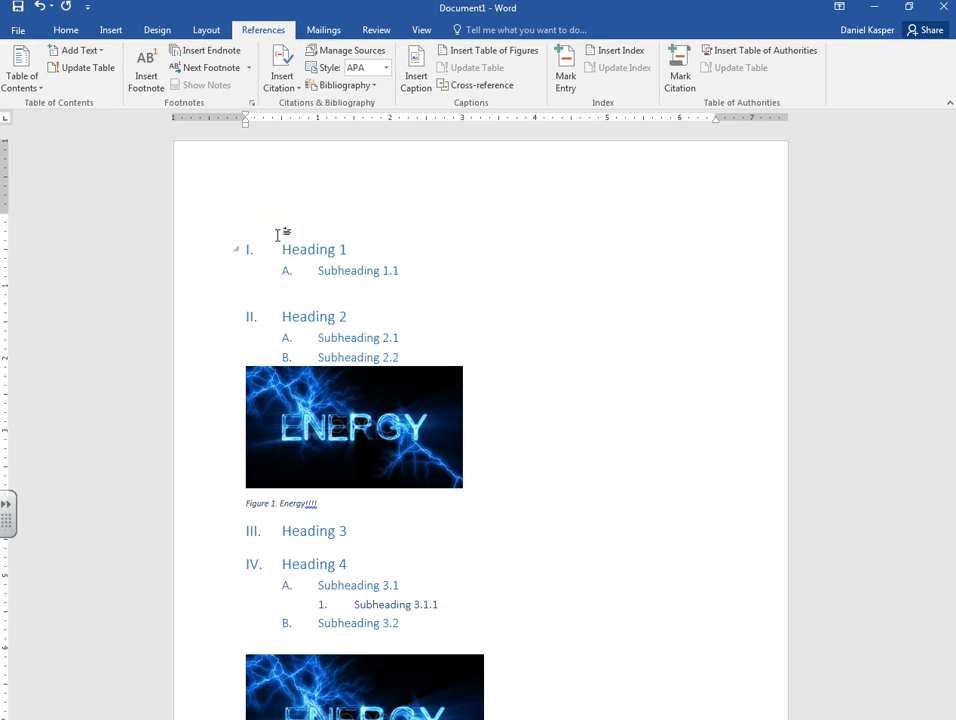
left_click(354, 220)
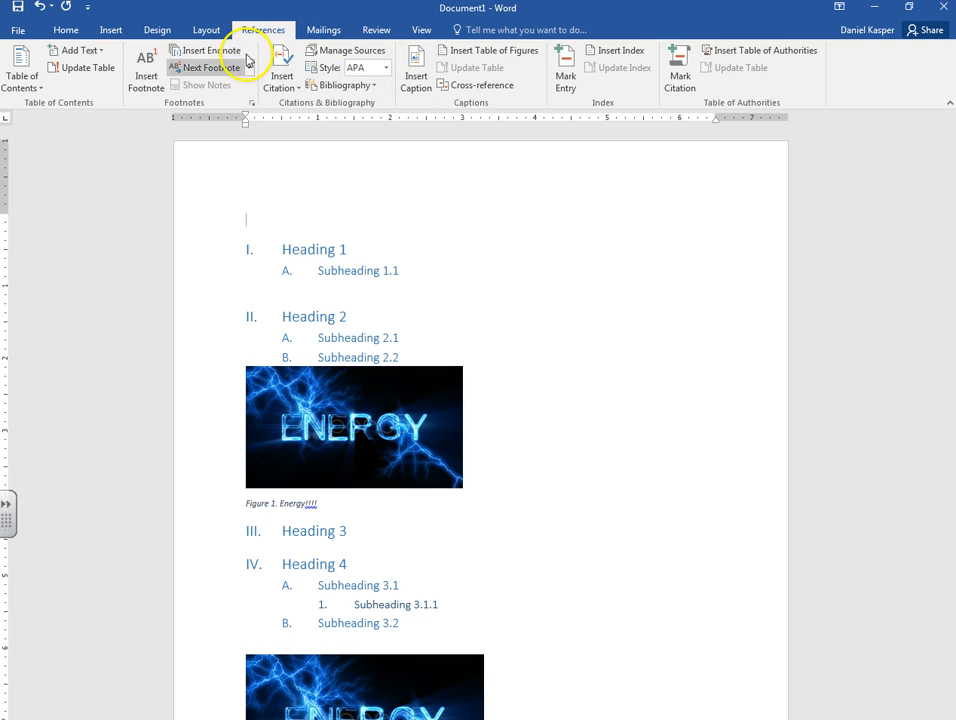
left_click(30, 90)
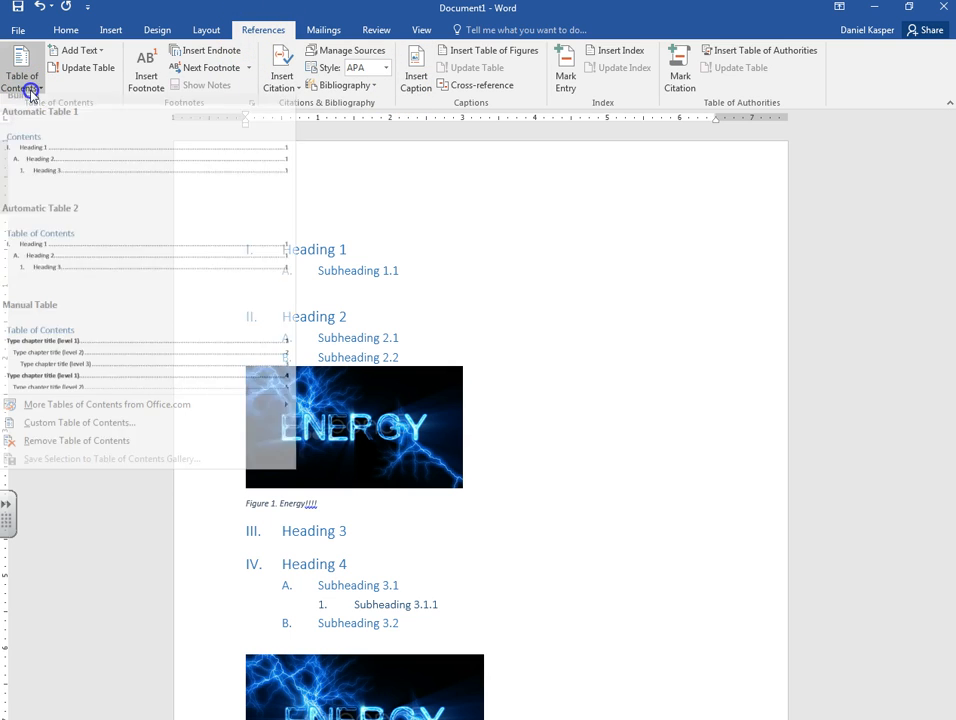
left_click(98, 174)
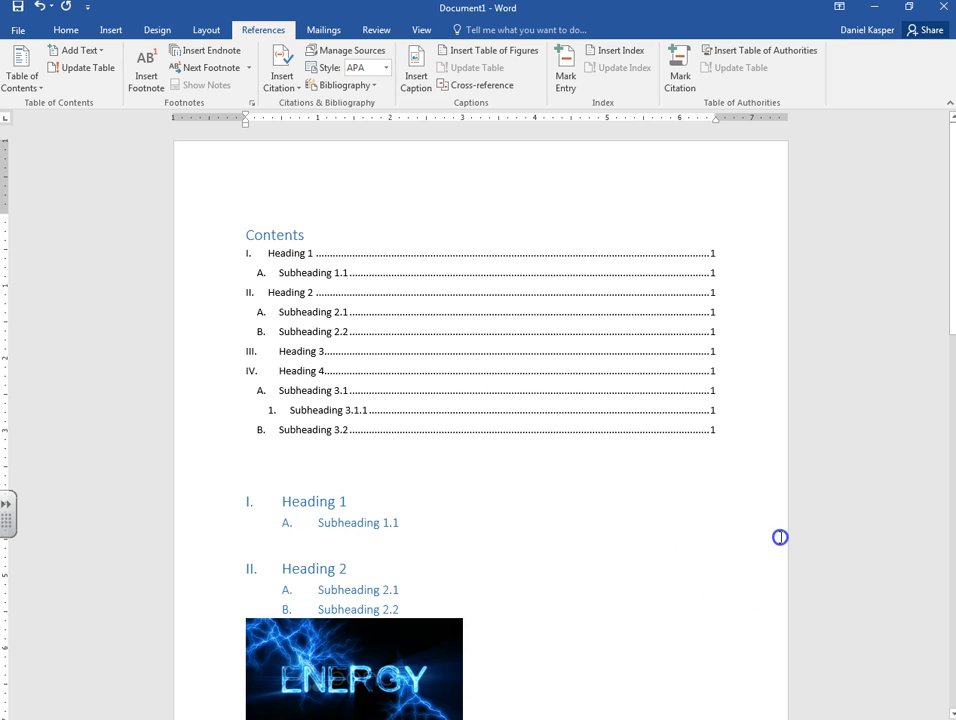
Step: Review the headings across both pages and check which style is applied to Heading 3
scroll(740, 530, "down", 2)
scroll(360, 570, "down", 8)
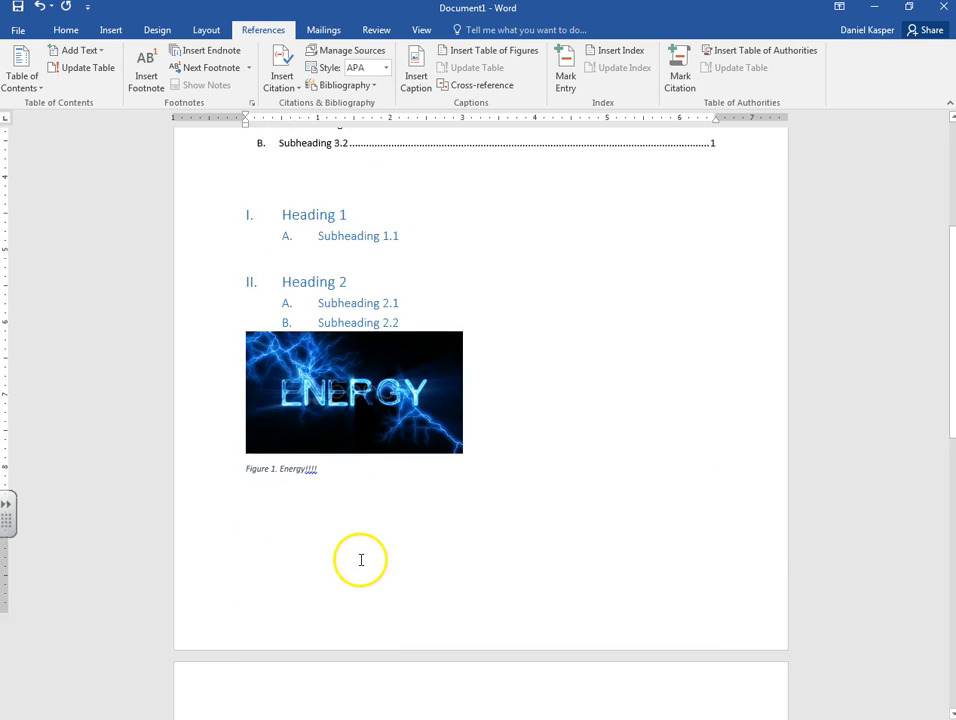
scroll(367, 557, "down", 2)
left_click(298, 416)
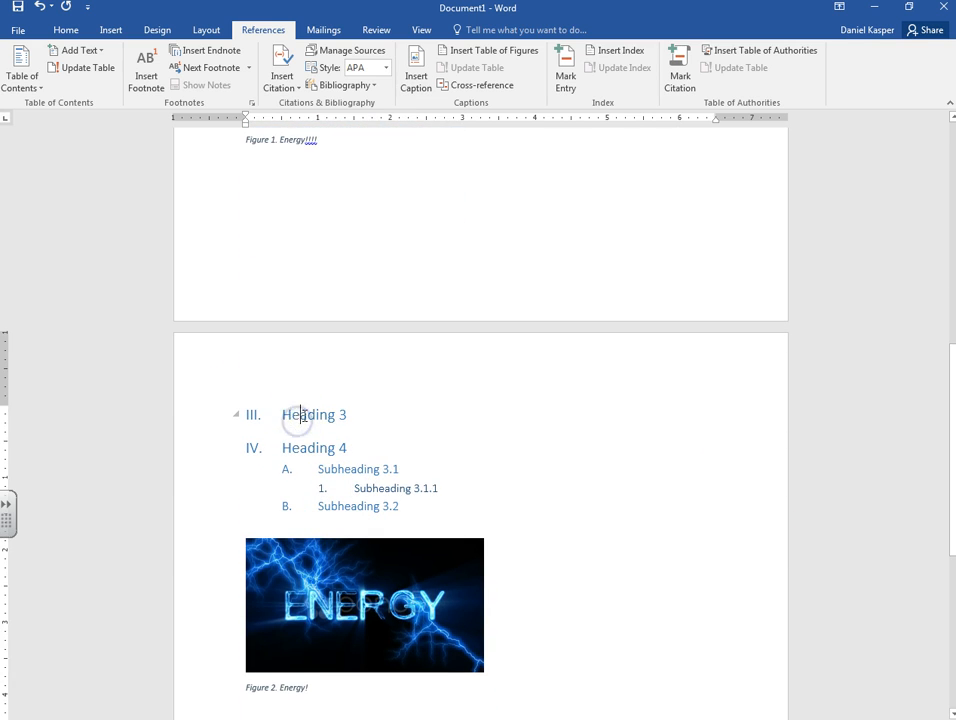
left_click(64, 30)
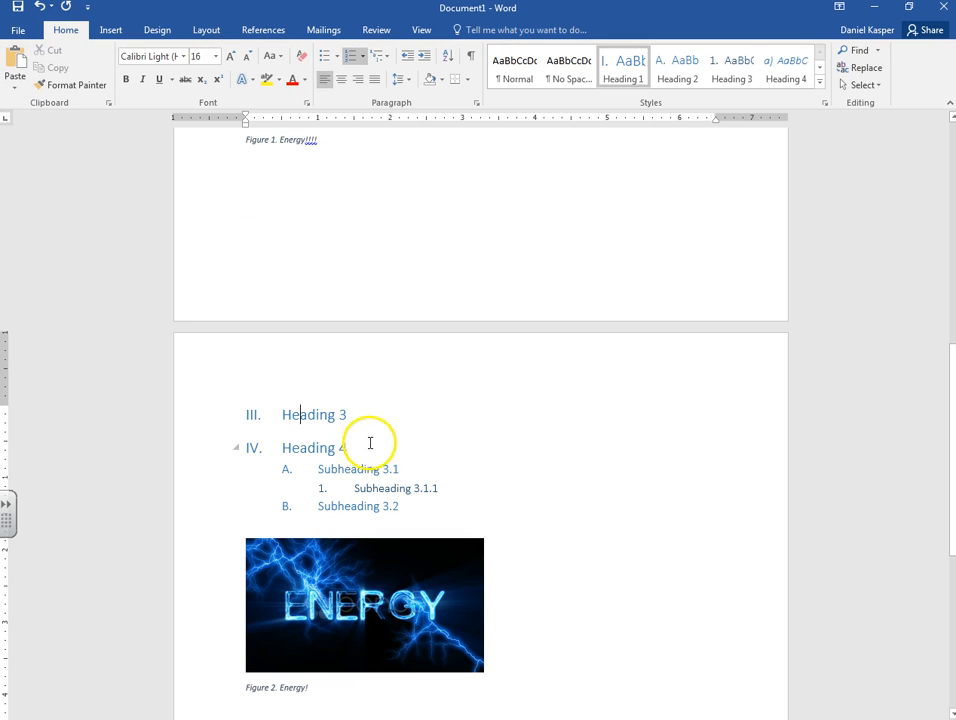
left_click(307, 406)
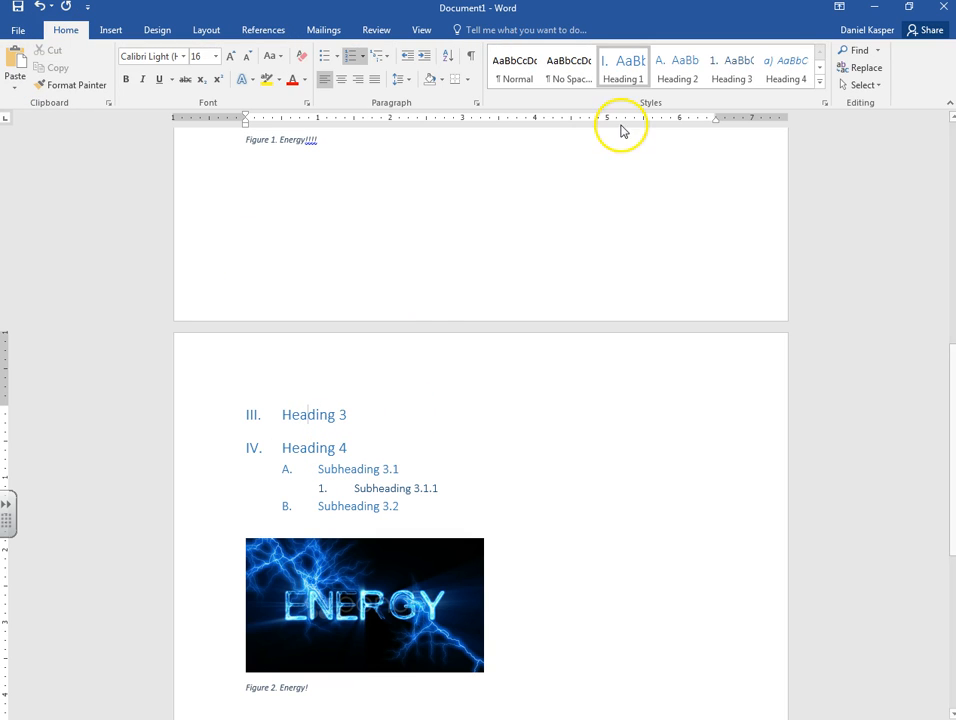
scroll(405, 367, "up", 8)
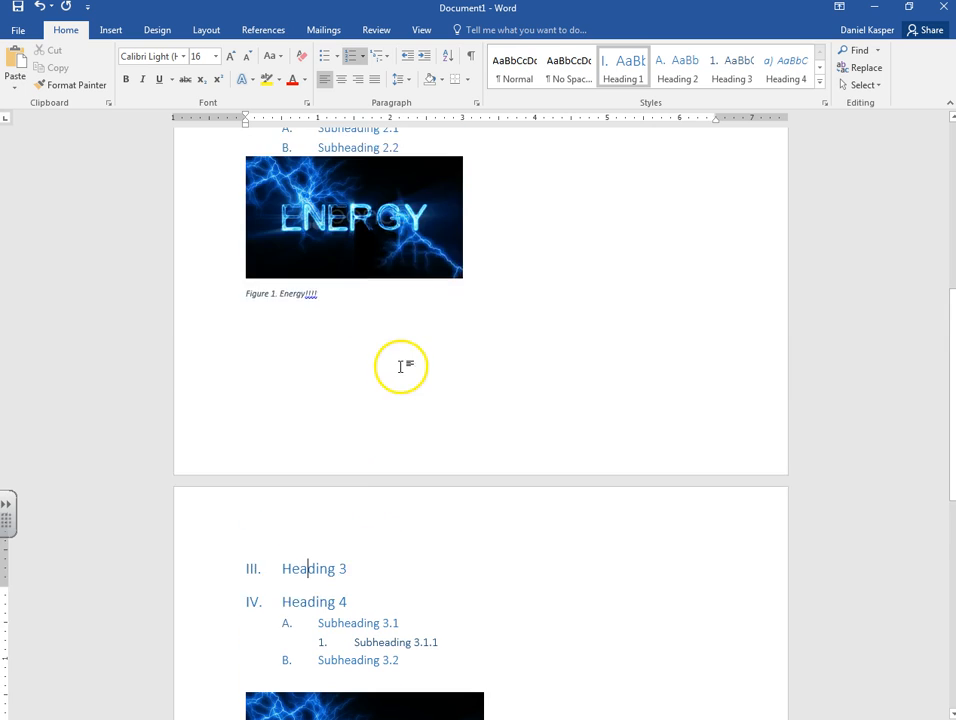
scroll(330, 430, "down", 5)
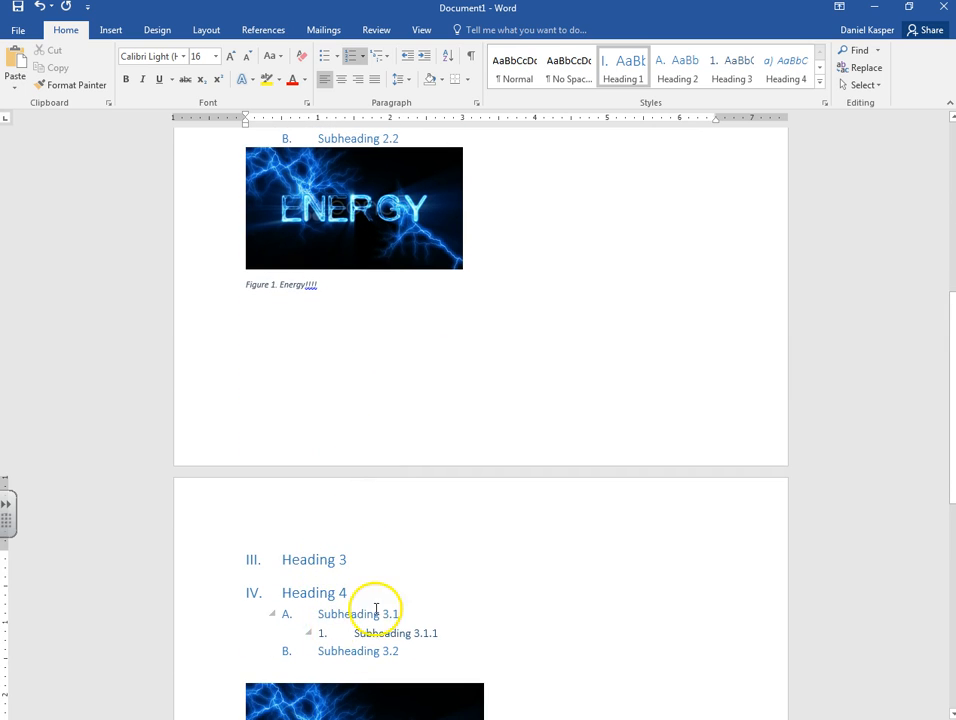
scroll(391, 474, "up", 6)
scroll(348, 400, "up", 2)
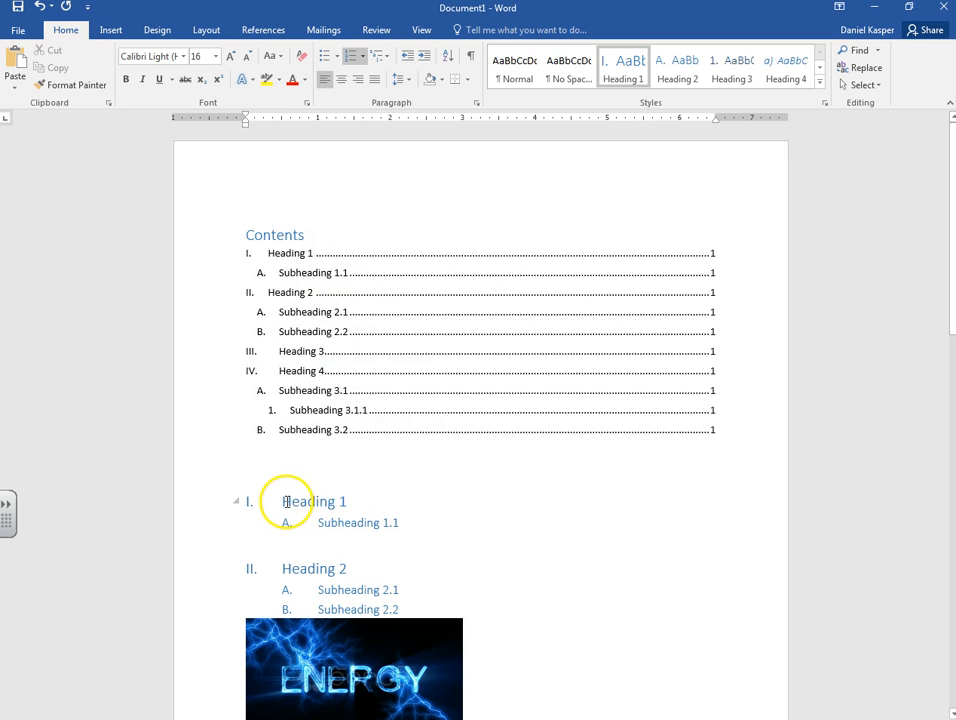
Step: Rename the Heading 1 text in the document body to "Changed Name"
left_click_drag(285, 501, 337, 495)
left_click(348, 500)
key("BackSpace")
key("BackSpace")
key("BackSpace")
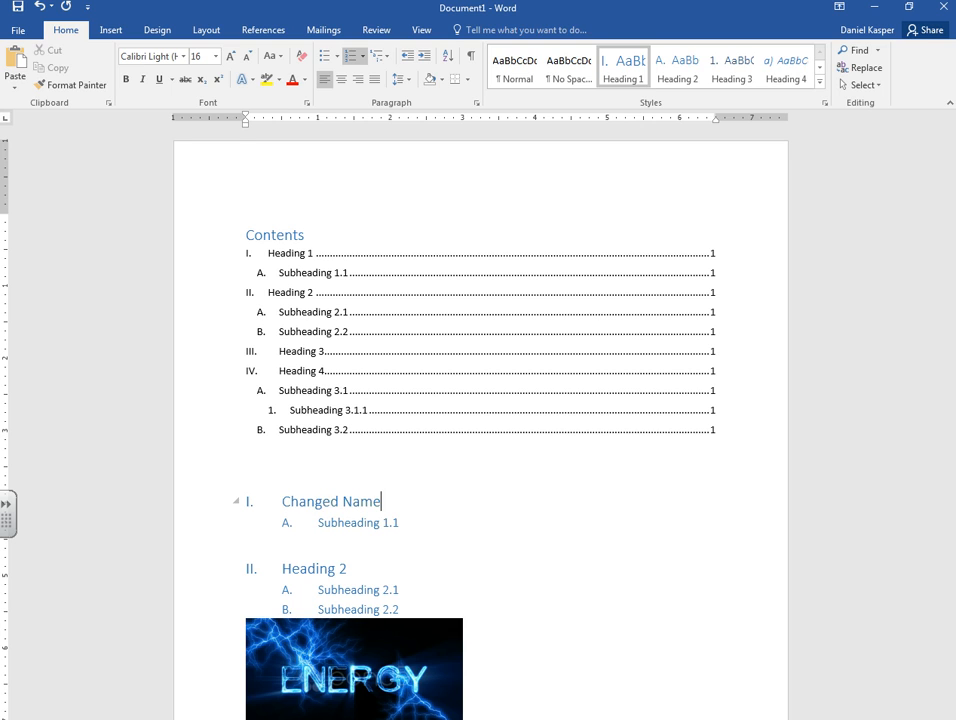
Step: Update the entire table of contents to pick up the renamed first heading and current page numbers
left_click(437, 373)
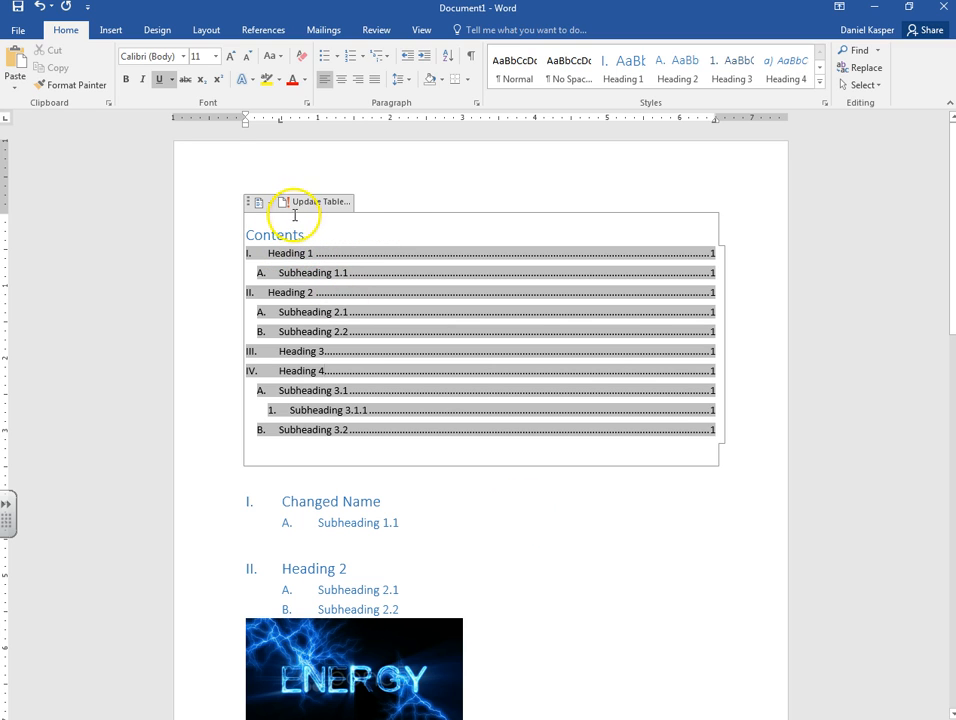
left_click(425, 519)
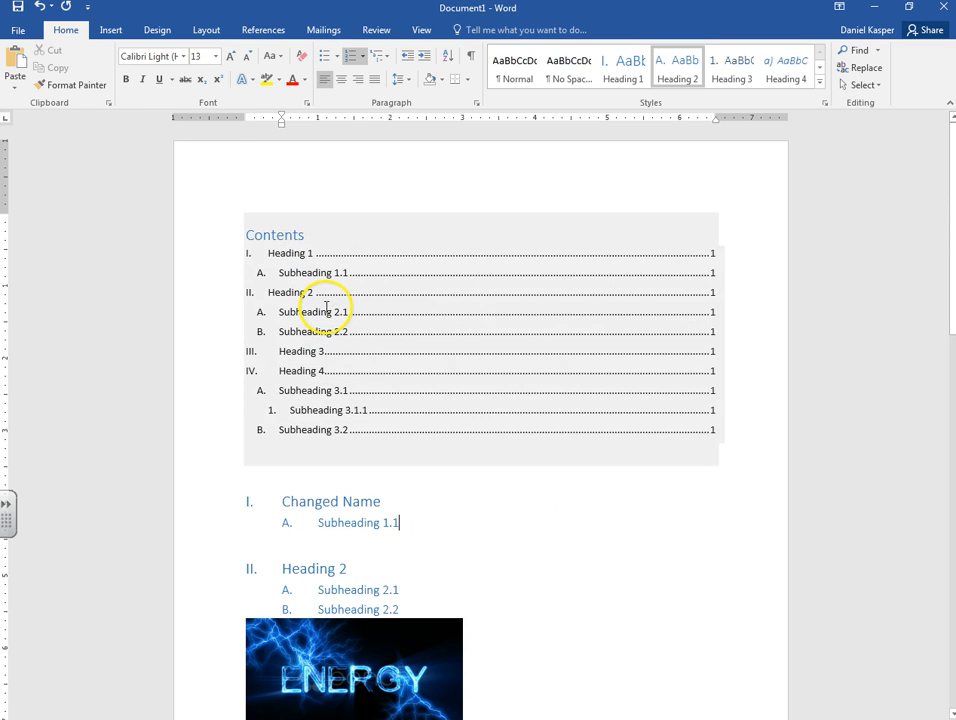
left_click(326, 306)
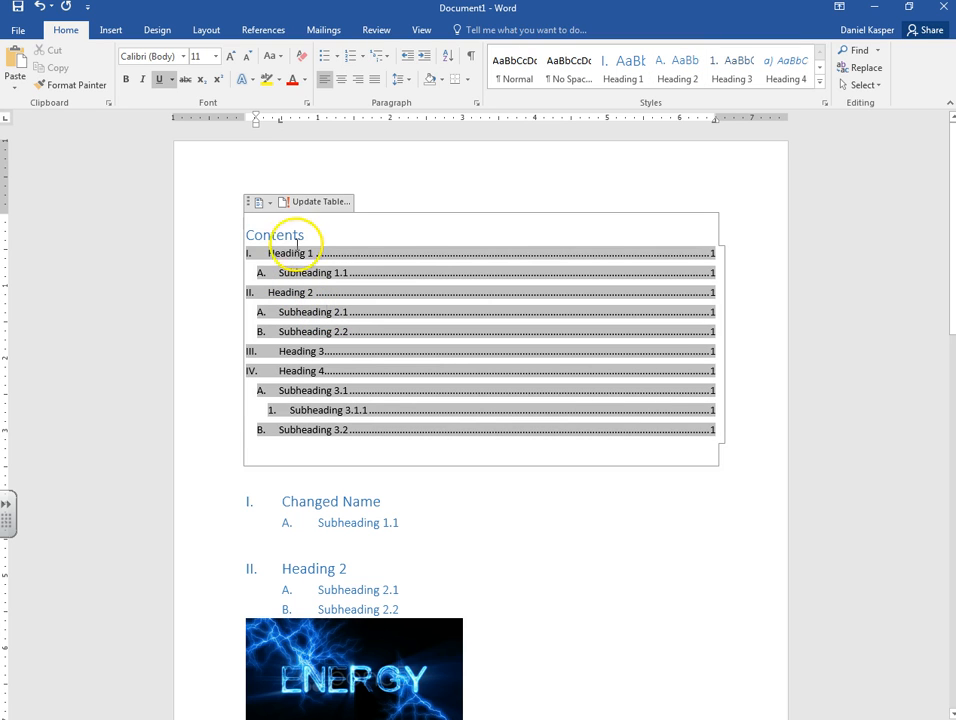
left_click(302, 201)
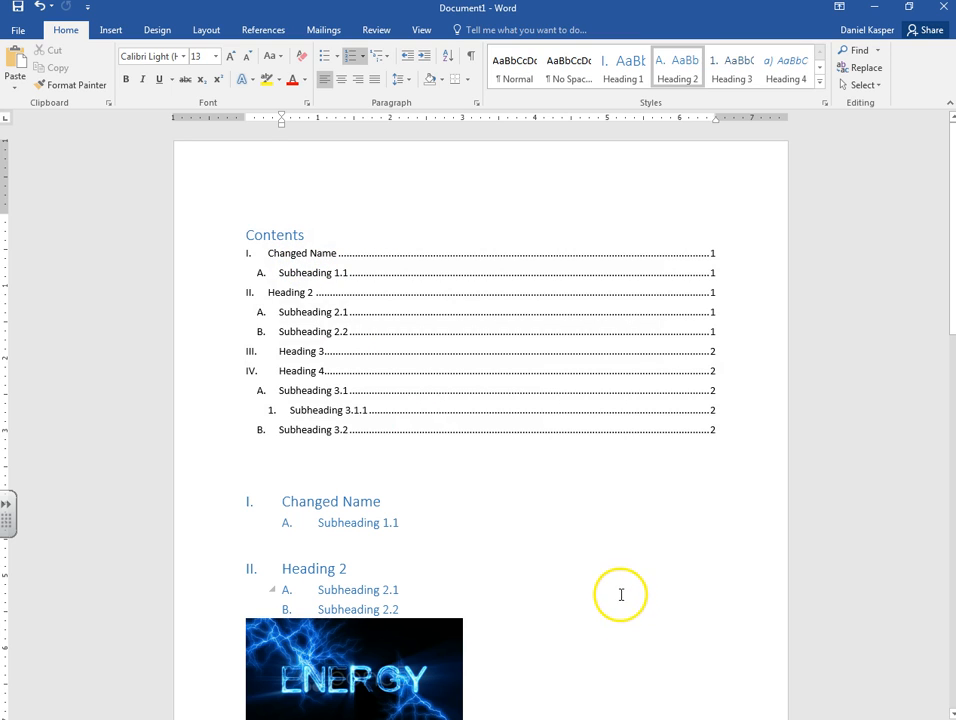
Step: Replace the Subheading 1.1 text under the first heading with "Changed again"
left_click(361, 501)
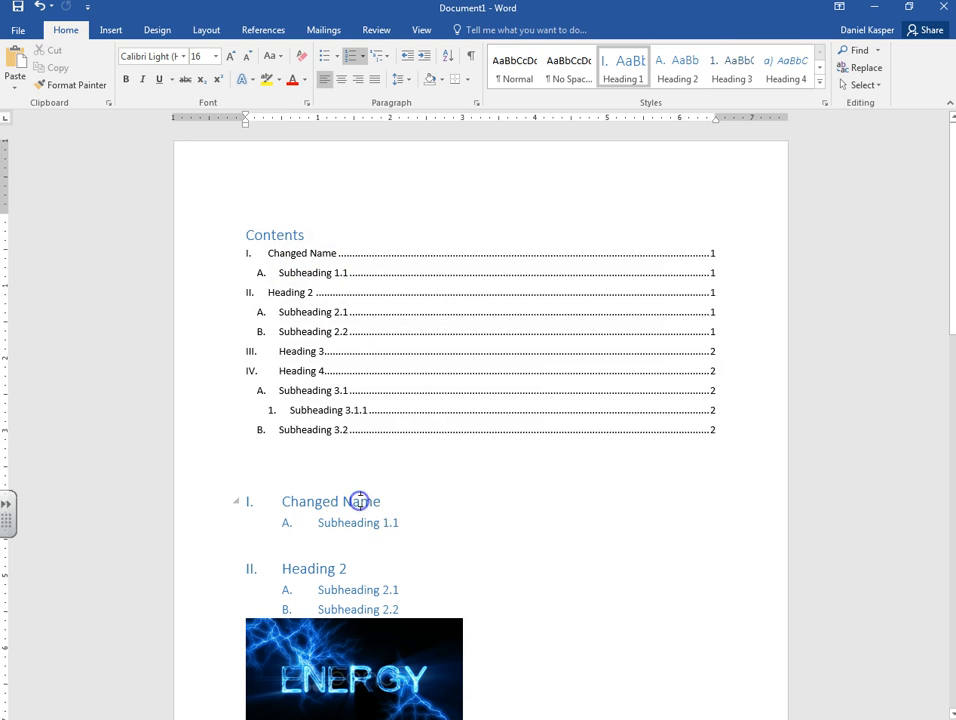
left_click(363, 520)
triple_click(351, 524)
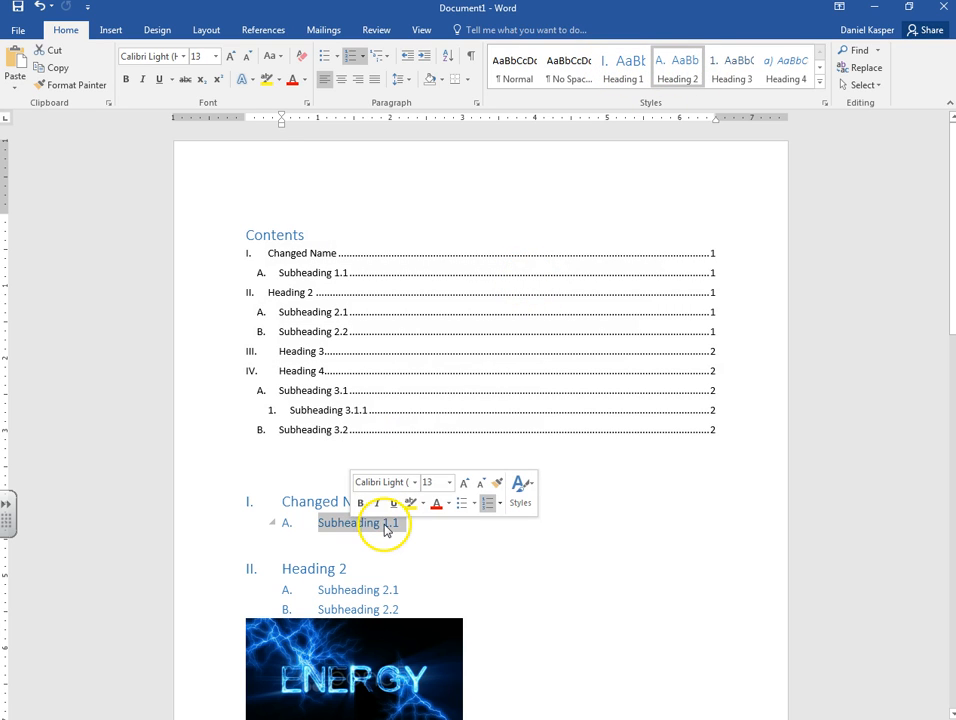
type("Changed again")
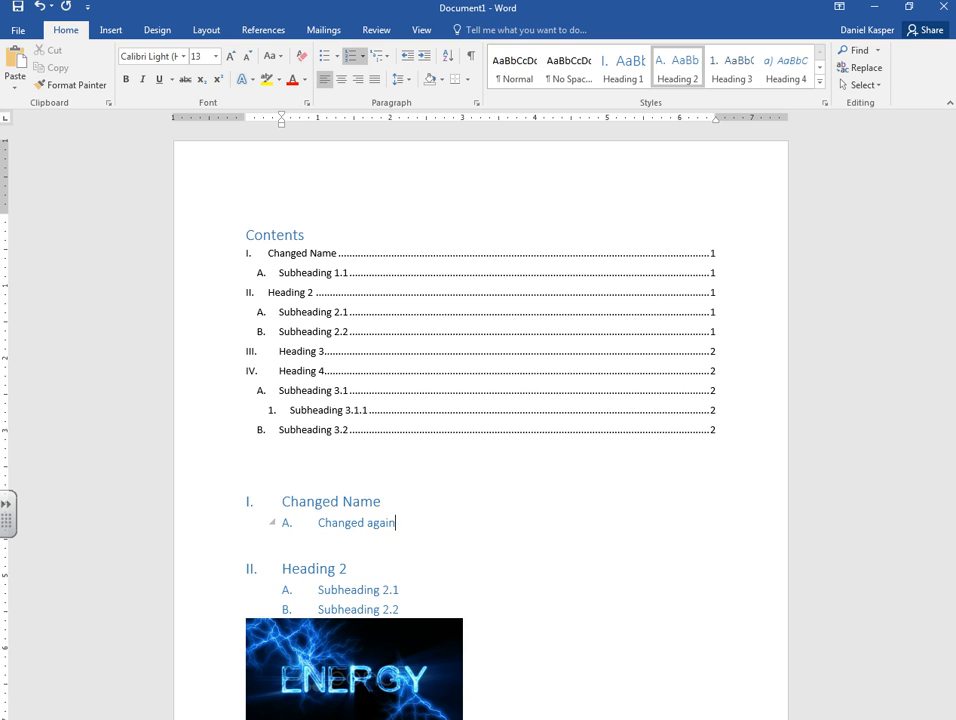
Step: Update the table of contents again so it includes the renamed first subheading
left_click(384, 392)
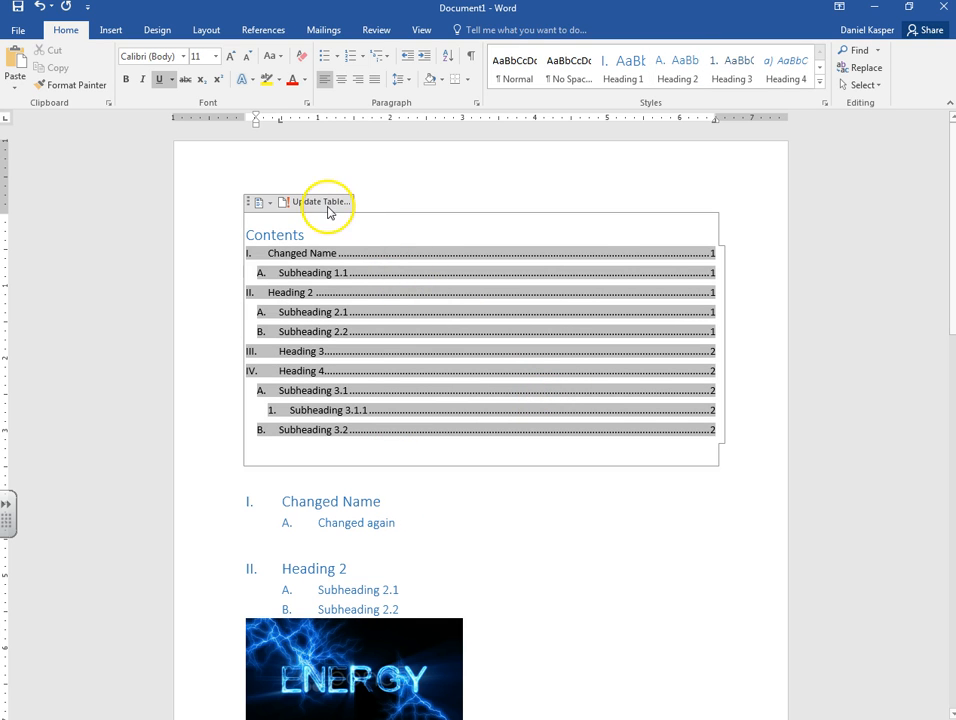
left_click(455, 557)
left_click(341, 312)
left_click(333, 205)
left_click(303, 273)
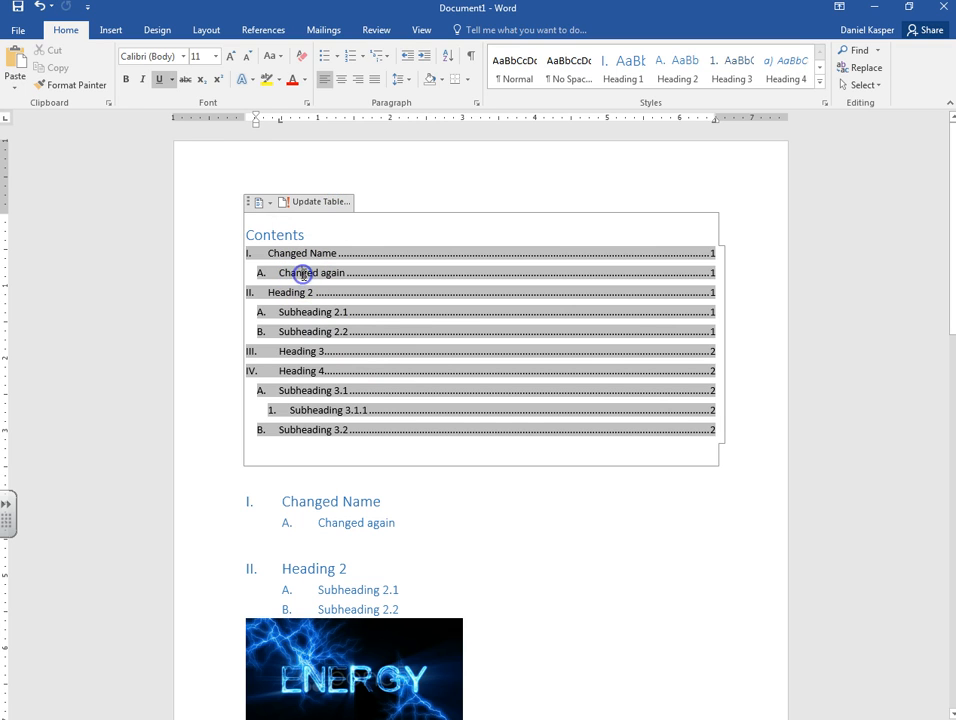
left_click(444, 488)
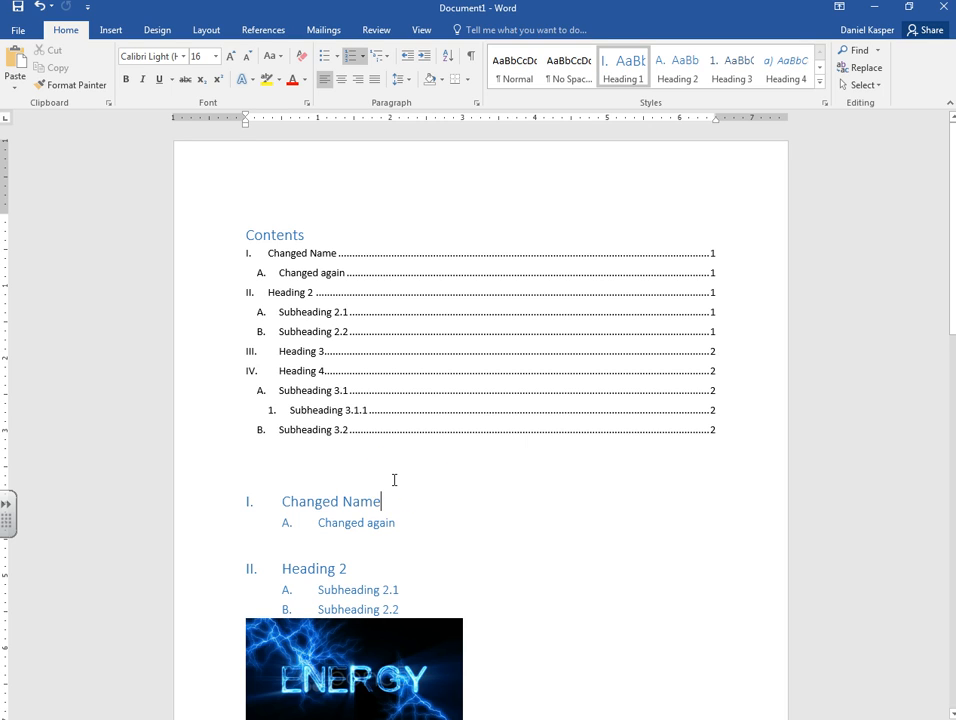
Step: Change the title of the table of contents to "Table of Contents"
left_click(696, 269)
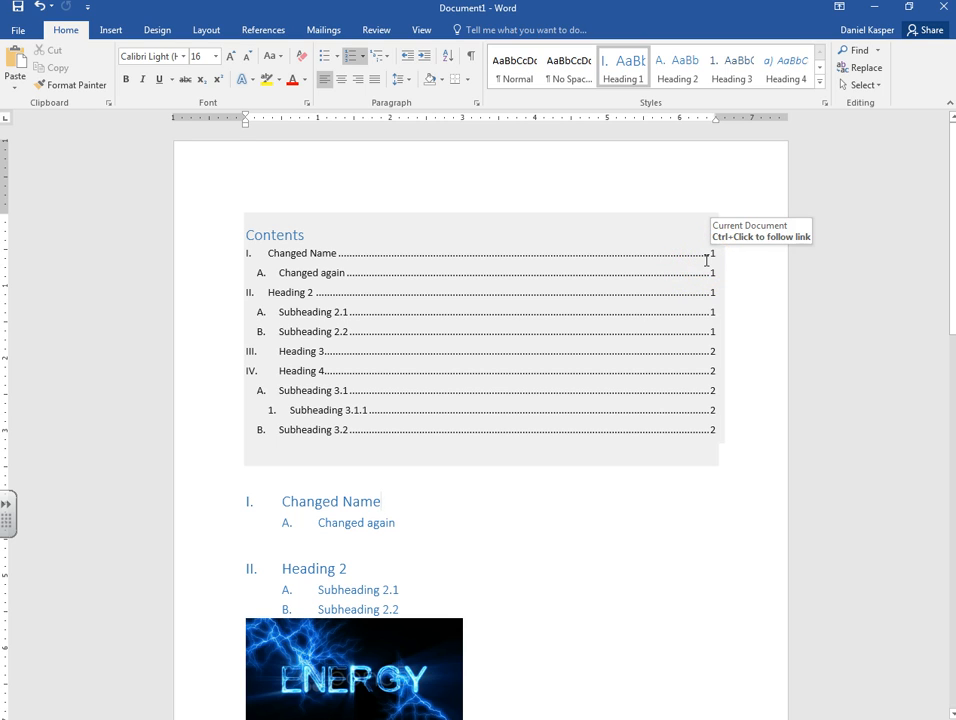
left_click(601, 507)
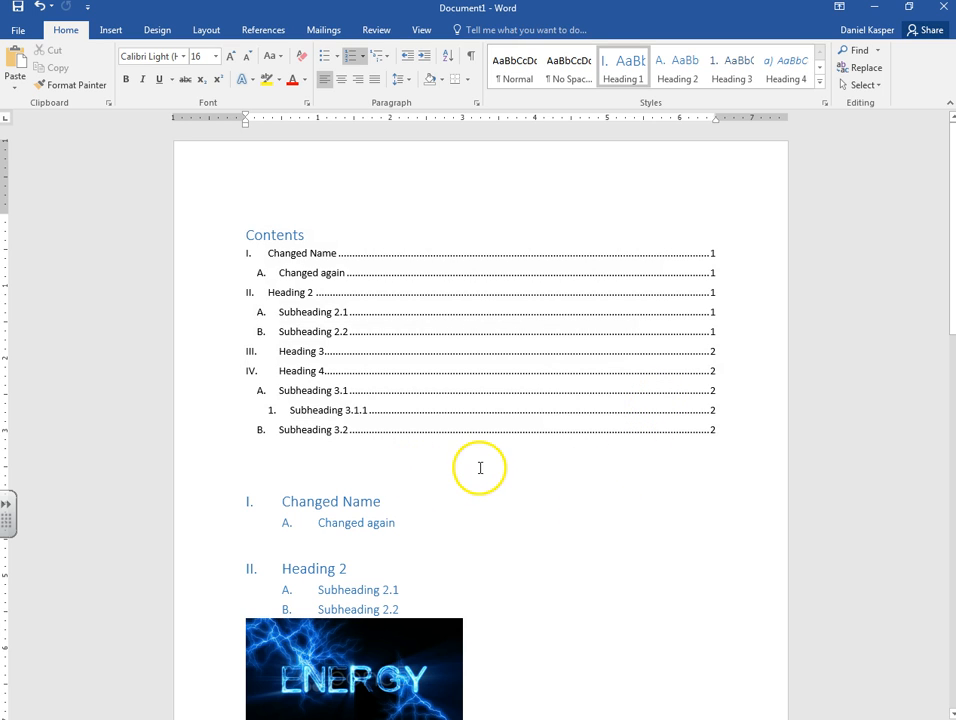
left_click(250, 236)
type("Table of")
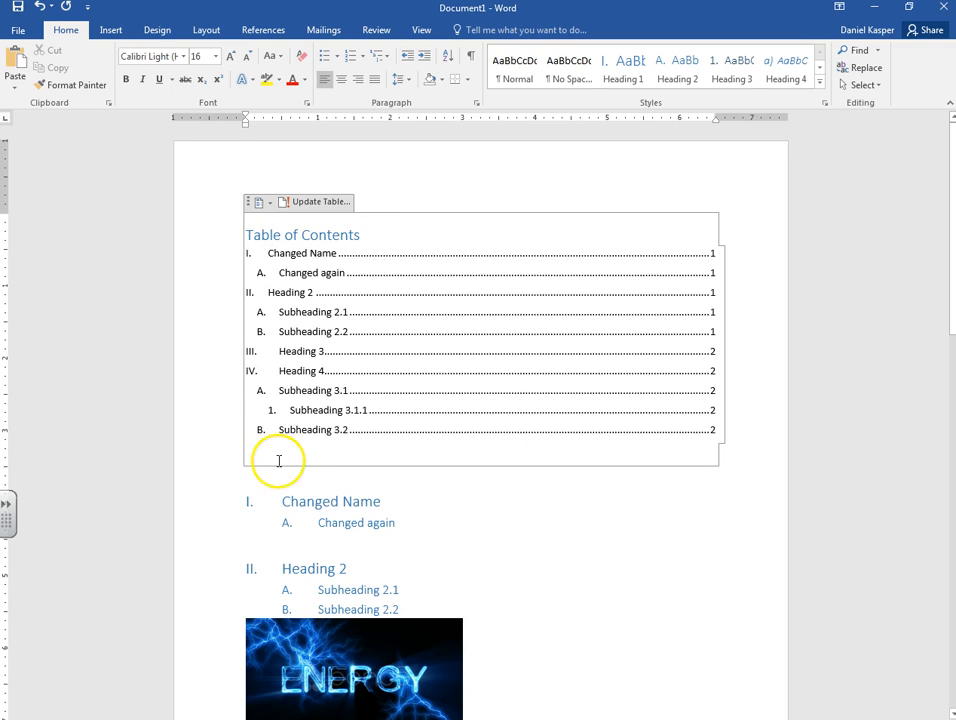
Step: Start inserting a table of figures on the blank line below the table of contents
left_click(288, 484)
scroll(425, 478, "down", 1)
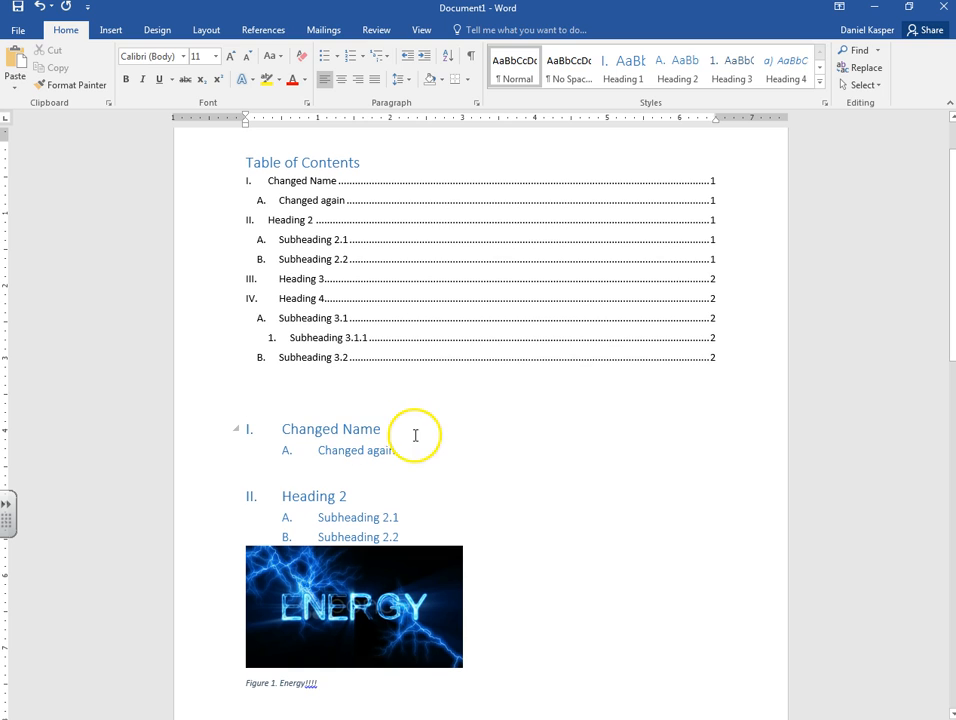
scroll(568, 474, "up", 1)
scroll(390, 619, "down", 2)
scroll(395, 572, "up", 2)
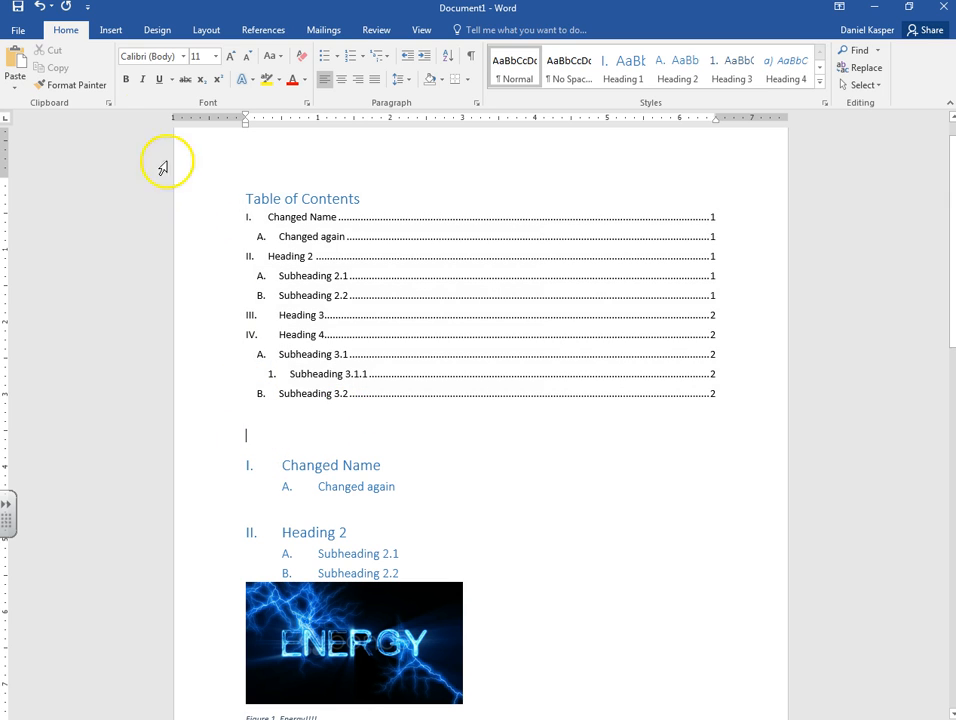
left_click(275, 30)
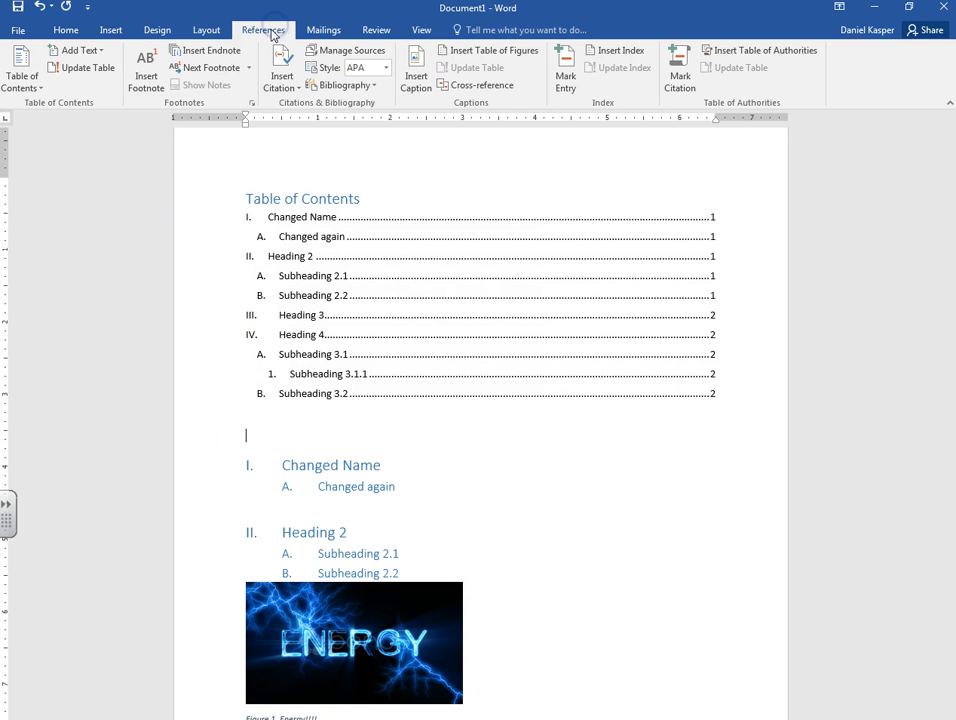
left_click(475, 52)
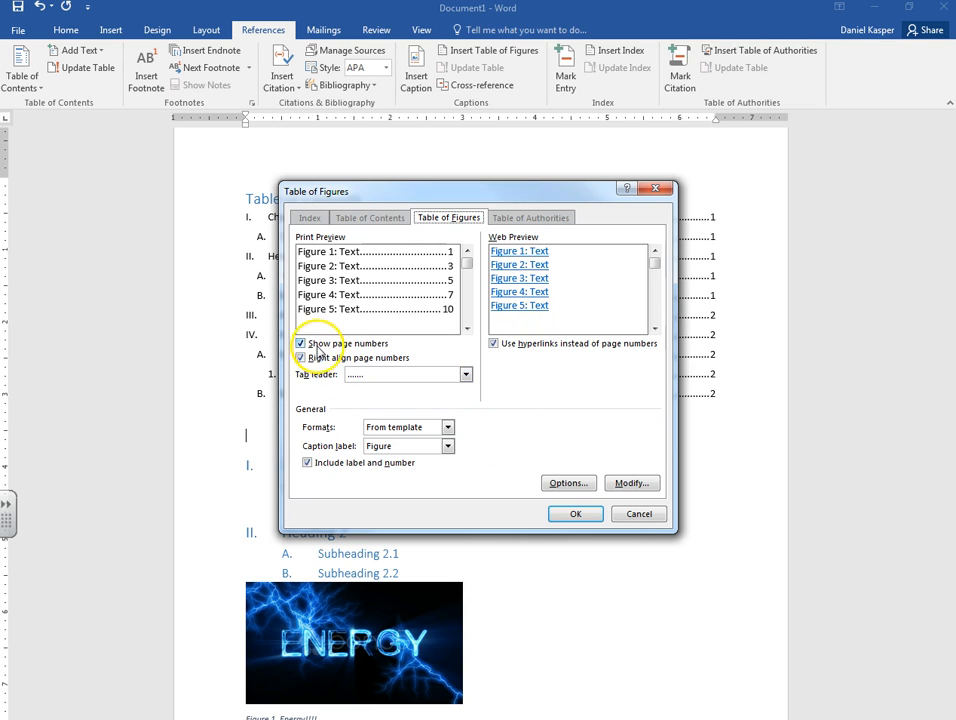
Step: Preview the table of figures without page numbers and without right-aligned page numbers, restoring each option
left_click(301, 344)
left_click(301, 344)
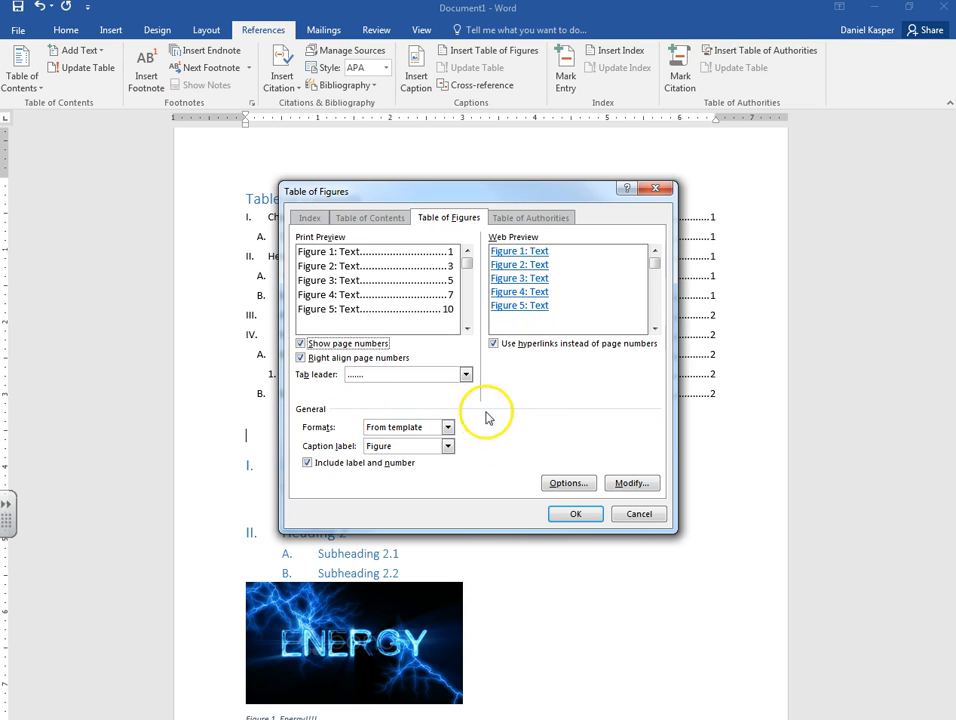
left_click(301, 358)
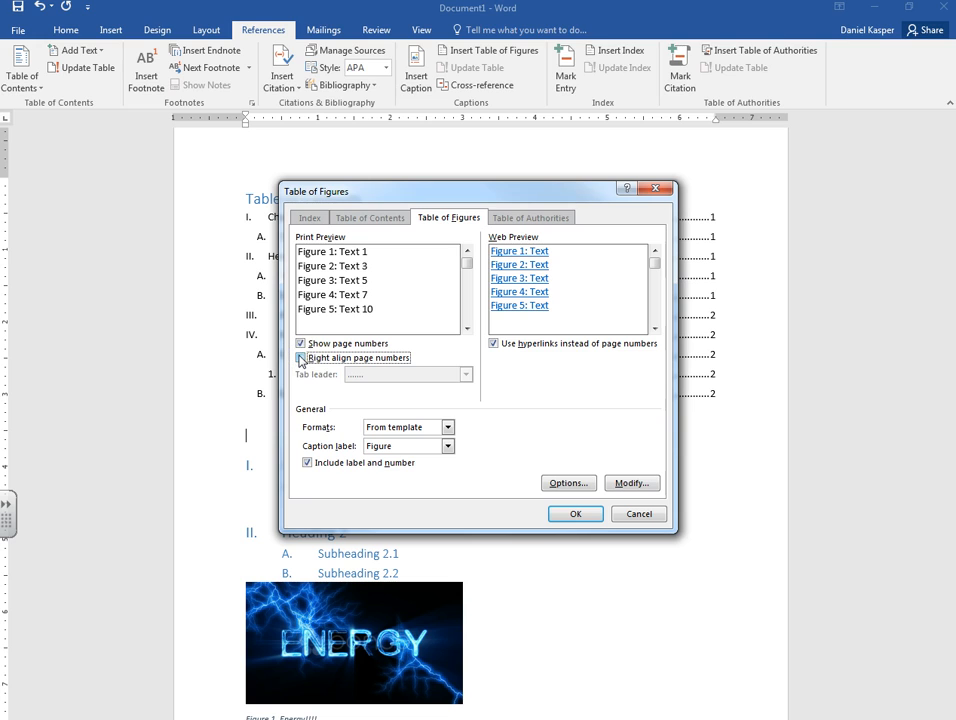
left_click(301, 358)
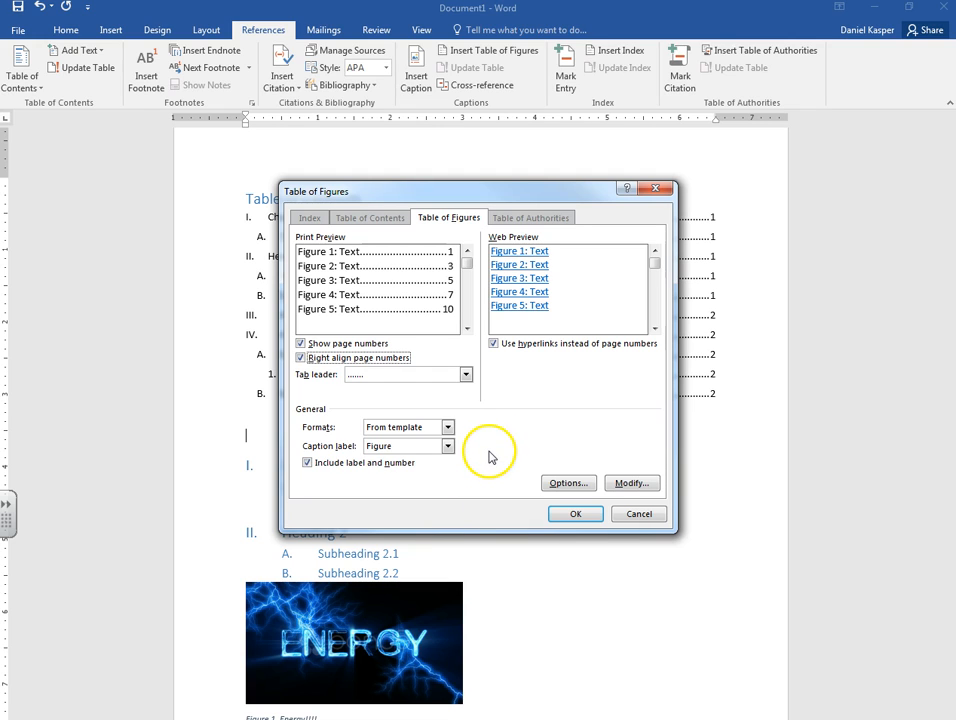
Step: Choose Figure as the caption label and insert the table of figures
left_click(412, 446)
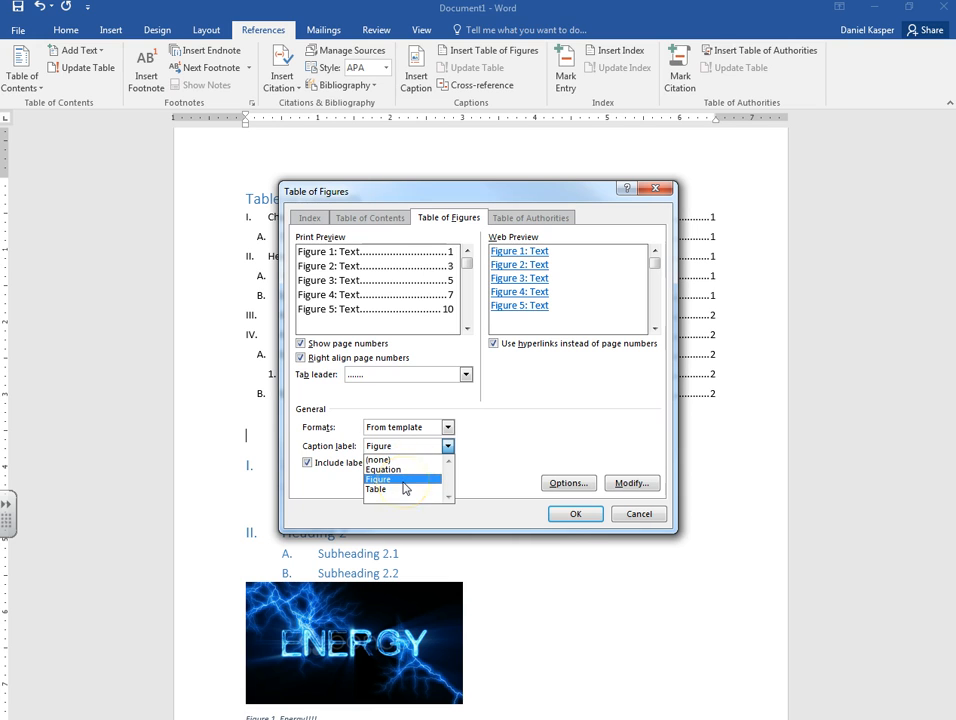
left_click(403, 481)
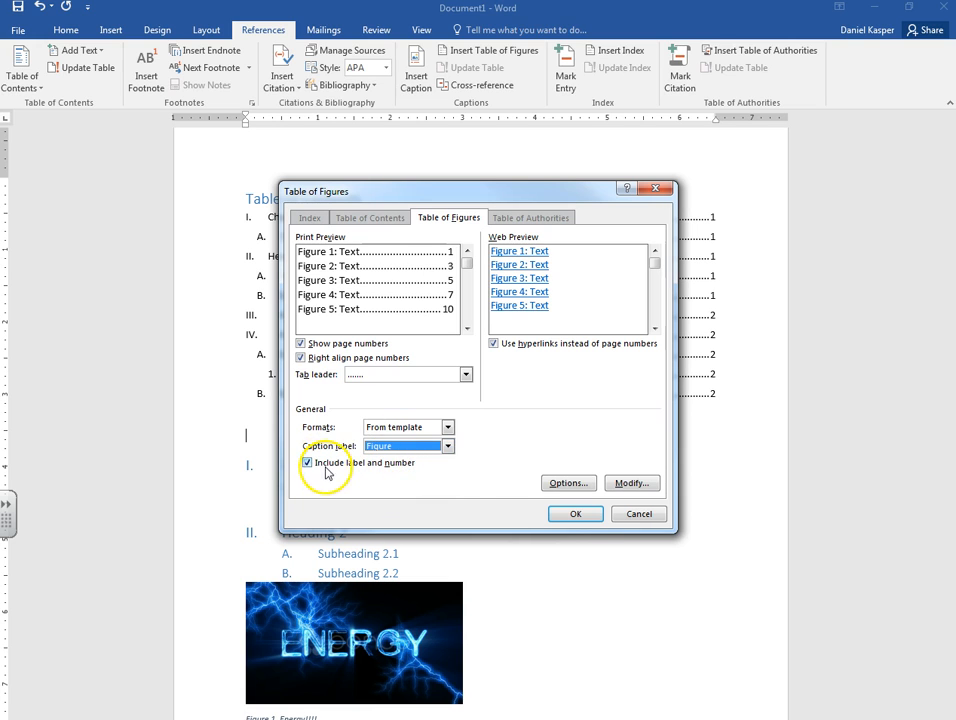
left_click(577, 514)
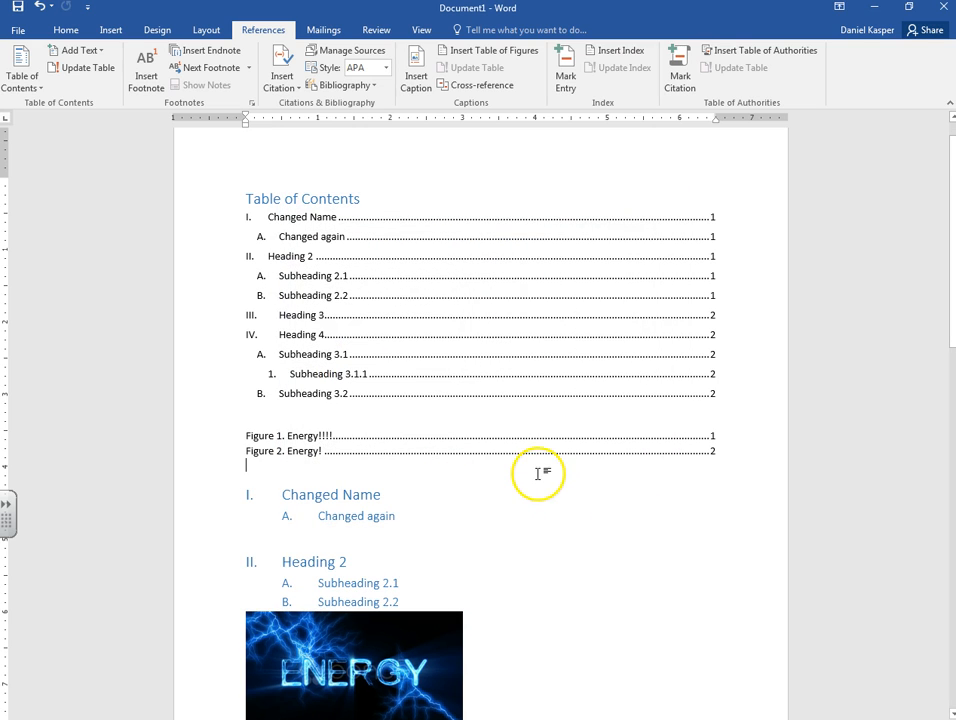
Step: Extend the first picture's caption under Subheading 2.2 to read "Energyyyyy!!!!"
scroll(530, 490, "down", 5)
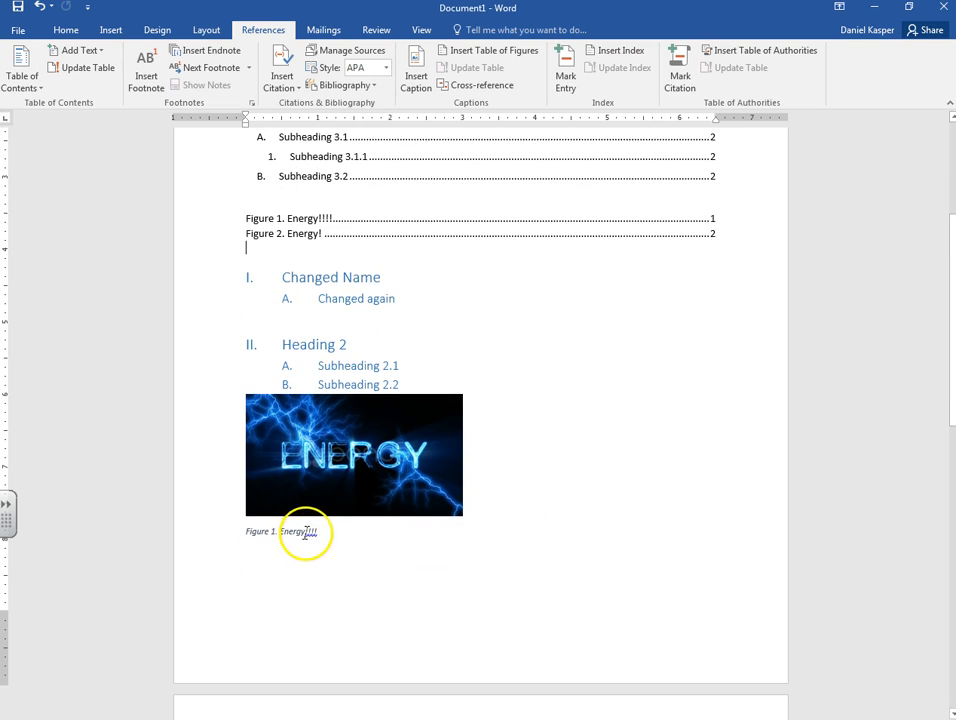
scroll(305, 531, "down", 8)
scroll(333, 604, "up", 10)
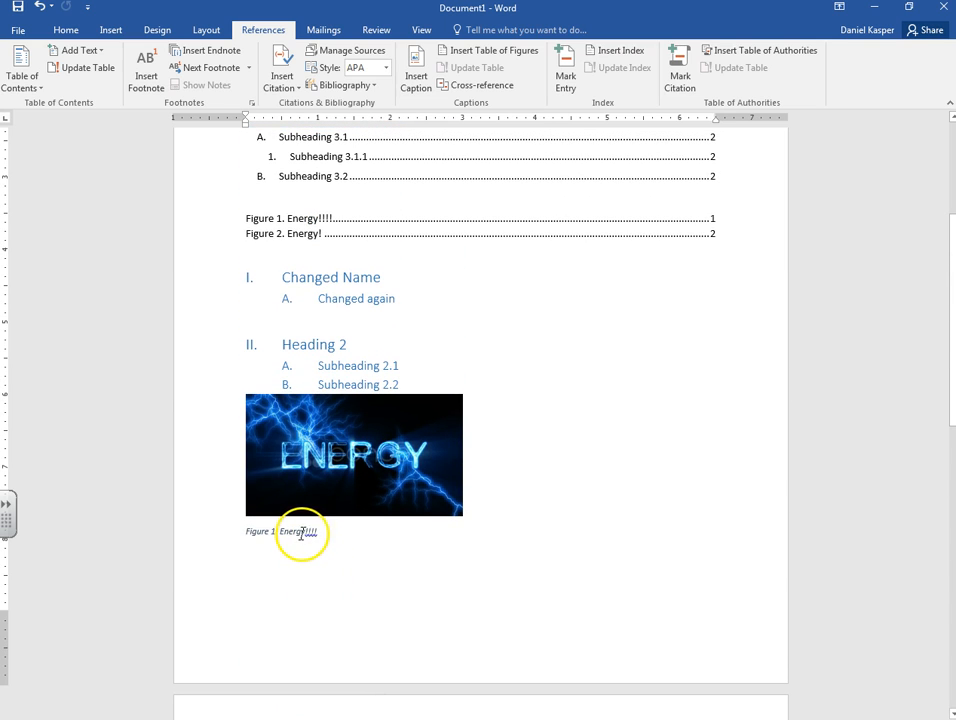
type("yyyy")
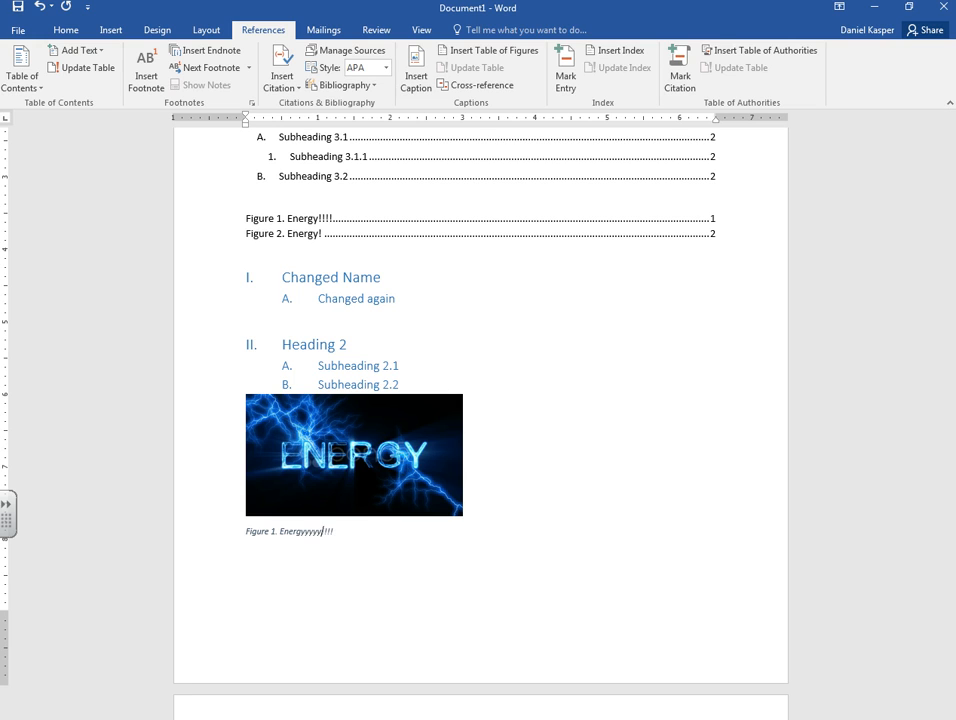
Step: Update the entire table of figures to pick up the edited caption text
left_click(350, 229)
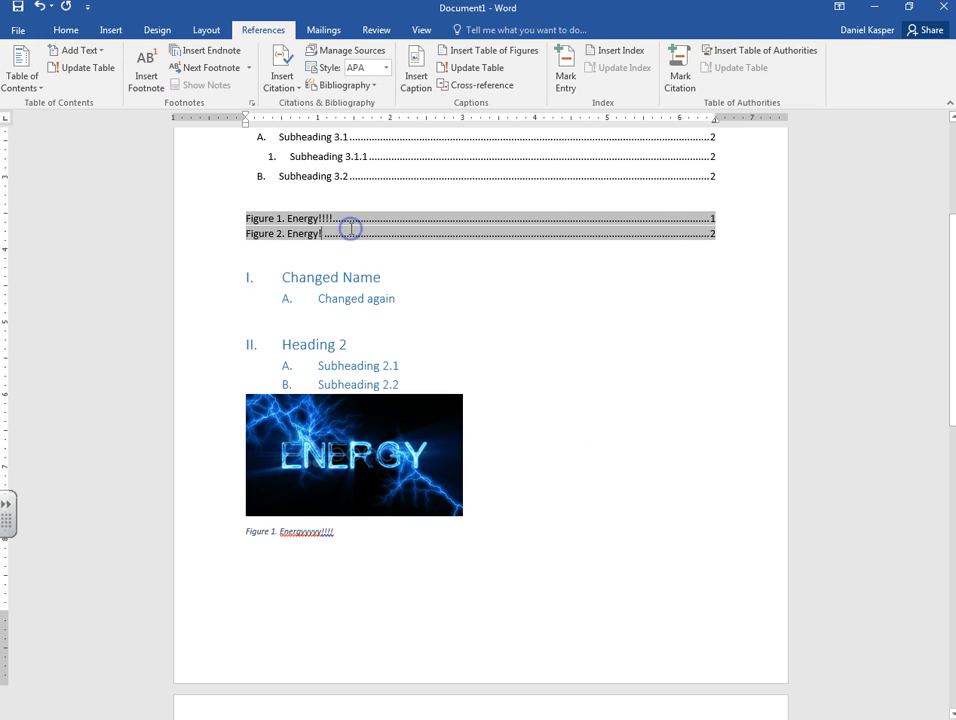
right_click(320, 216)
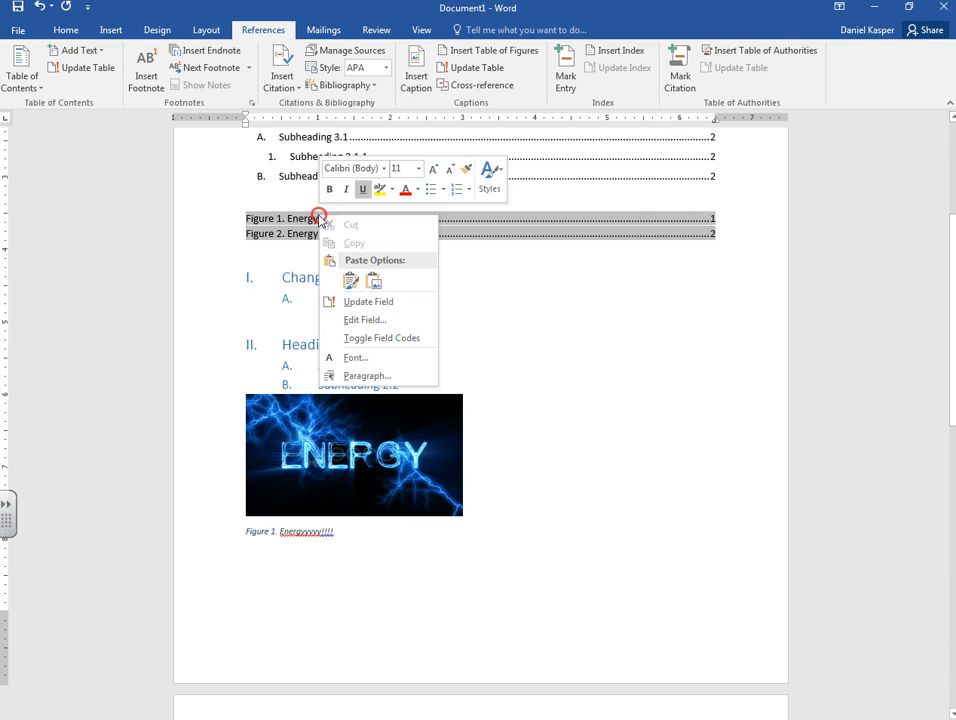
left_click(366, 301)
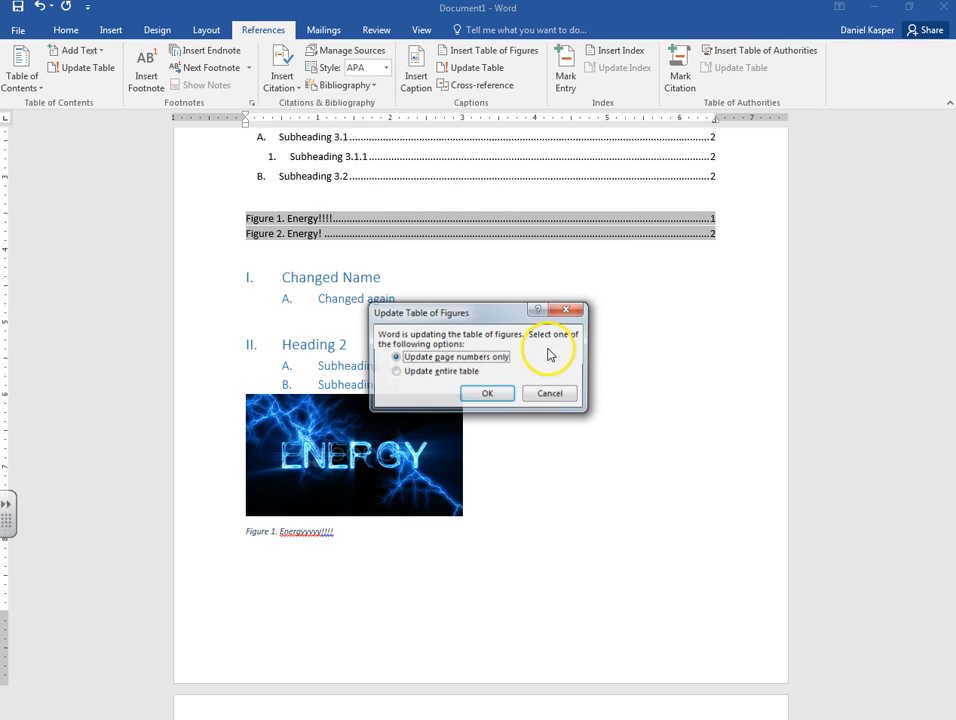
left_click(449, 375)
left_click(488, 393)
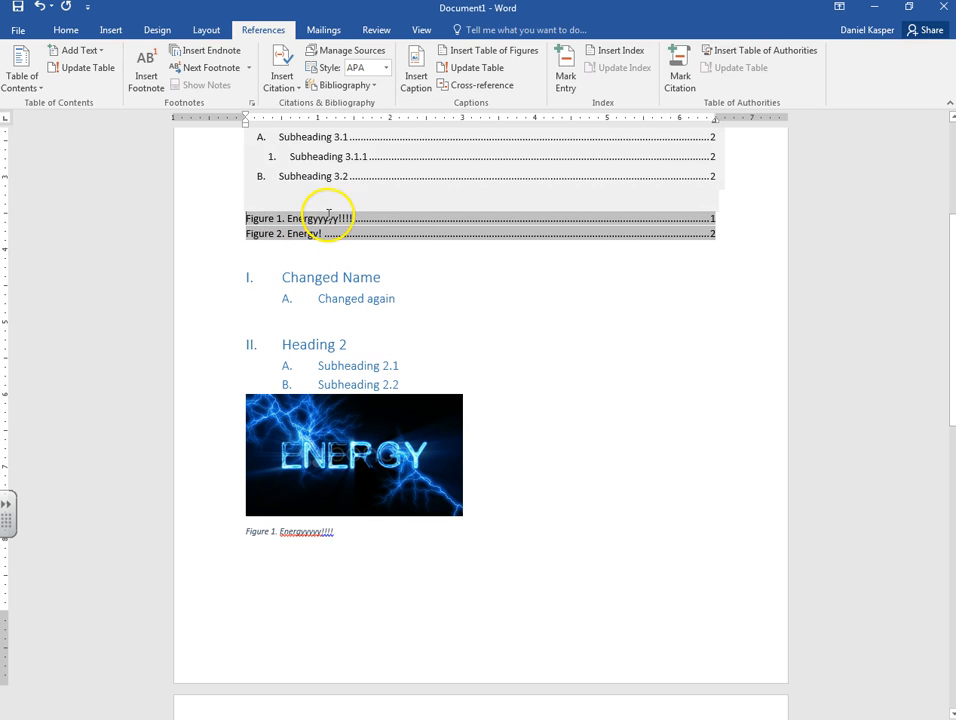
left_click(459, 273)
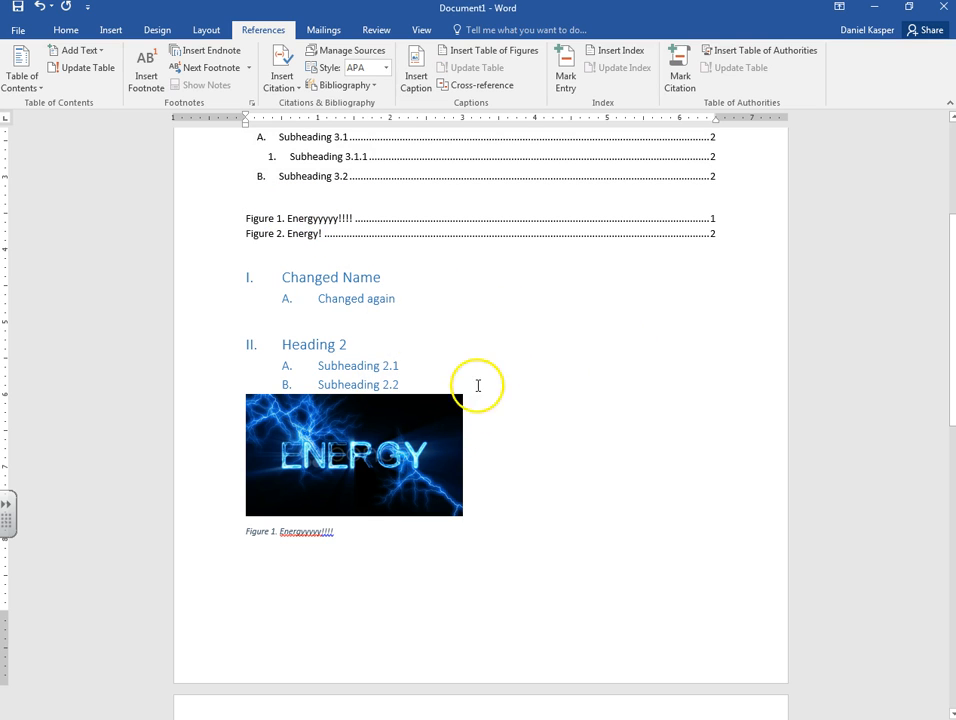
Step: Place a copy of the ENERGY picture below the "Changed again" subheading and shrink it to about 2.4 inches wide
left_click(338, 499)
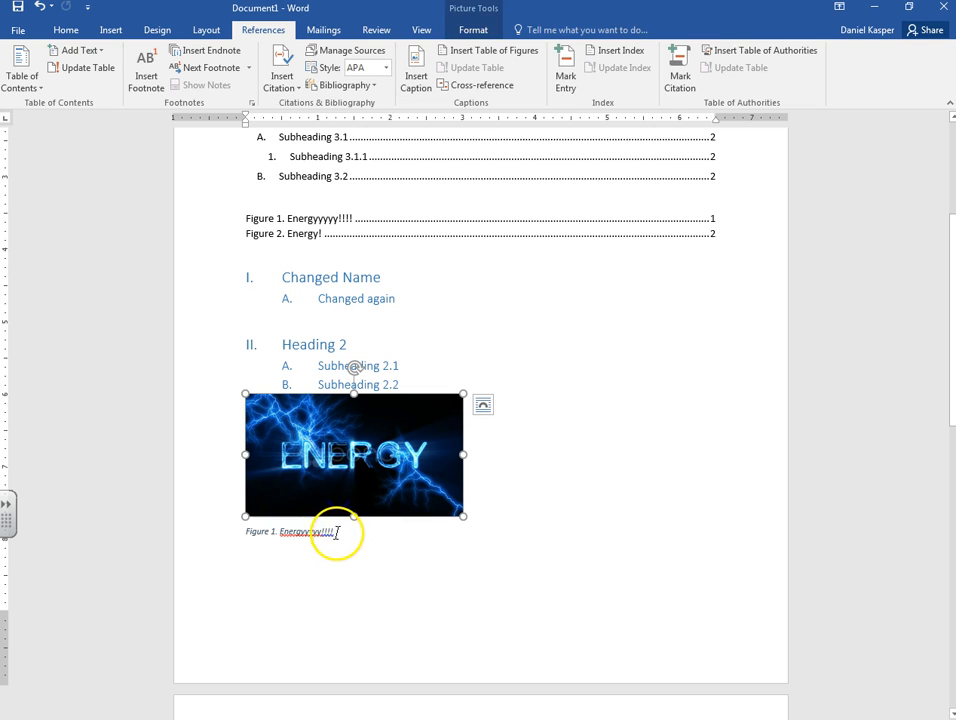
left_click(360, 528)
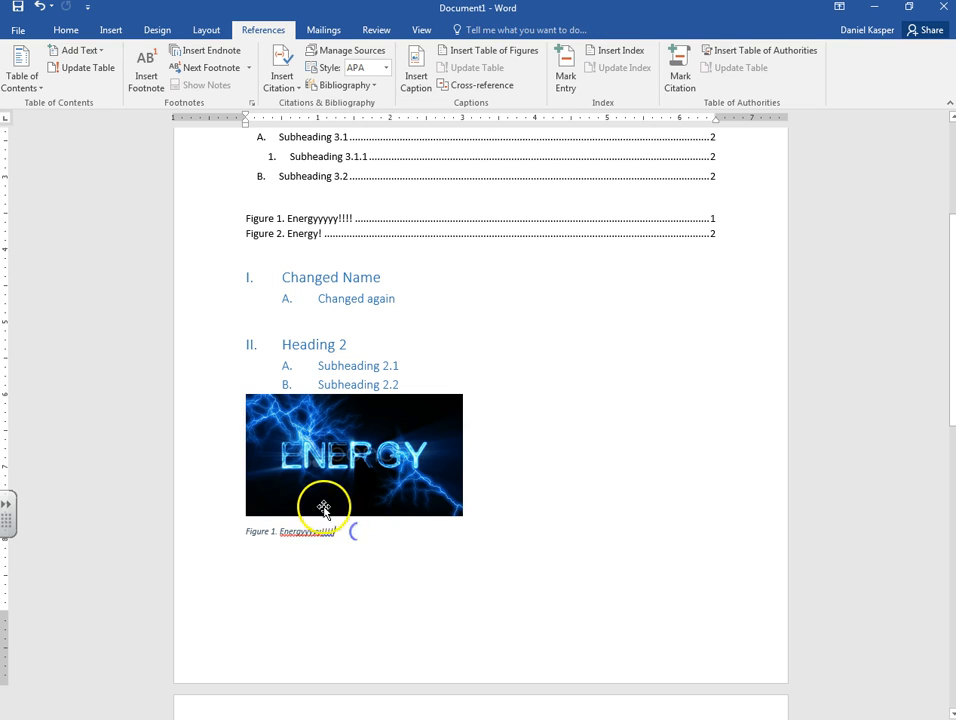
left_click(330, 500)
left_click(320, 320)
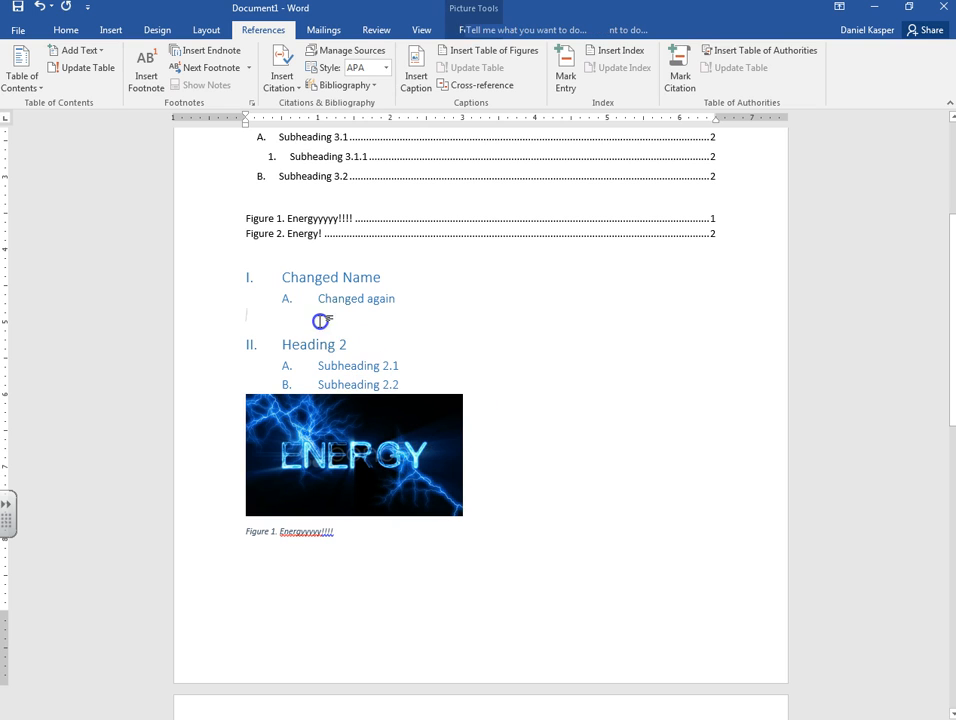
key("ctrl+v")
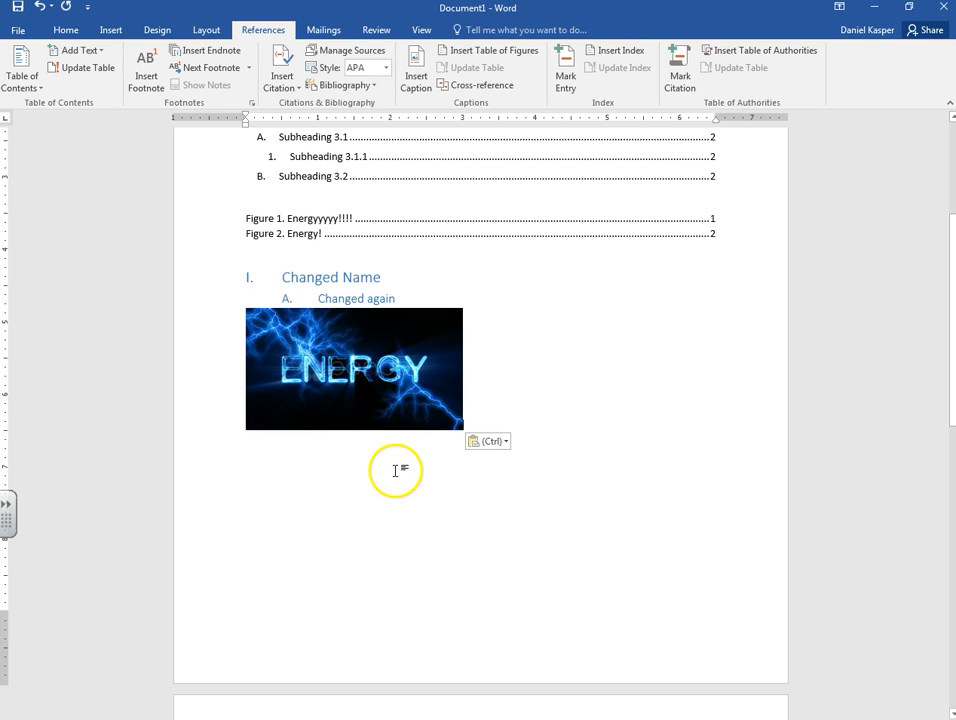
left_click(394, 424)
left_click_drag(463, 430, 420, 405)
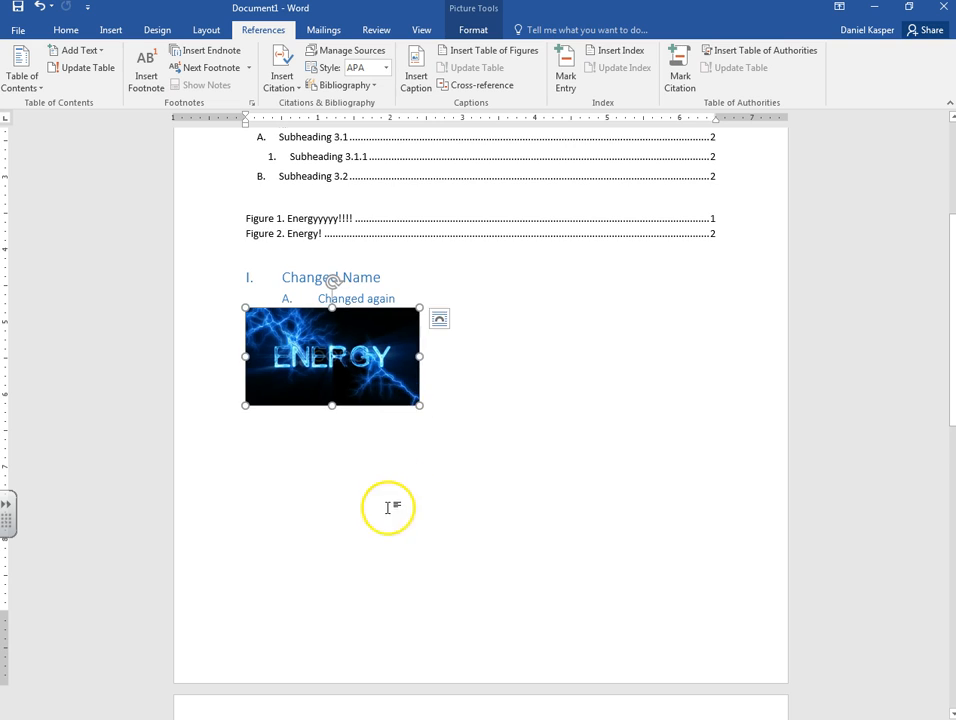
Step: Add the Figure caption "another energy" below the resized picture
scroll(388, 508, "down", 5)
scroll(365, 444, "up", 5)
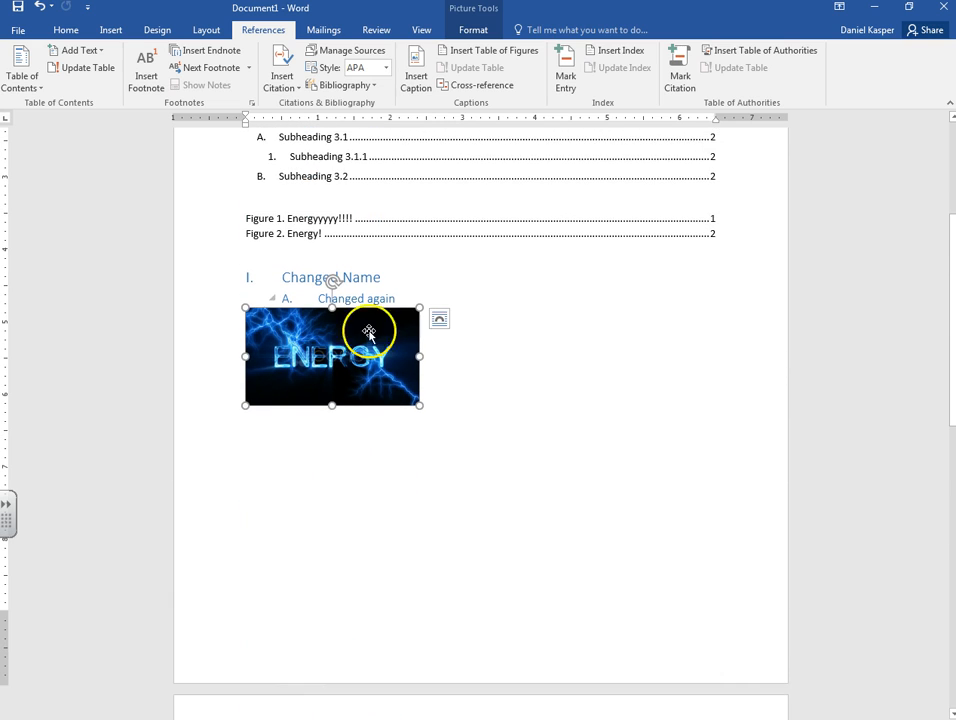
left_click(416, 75)
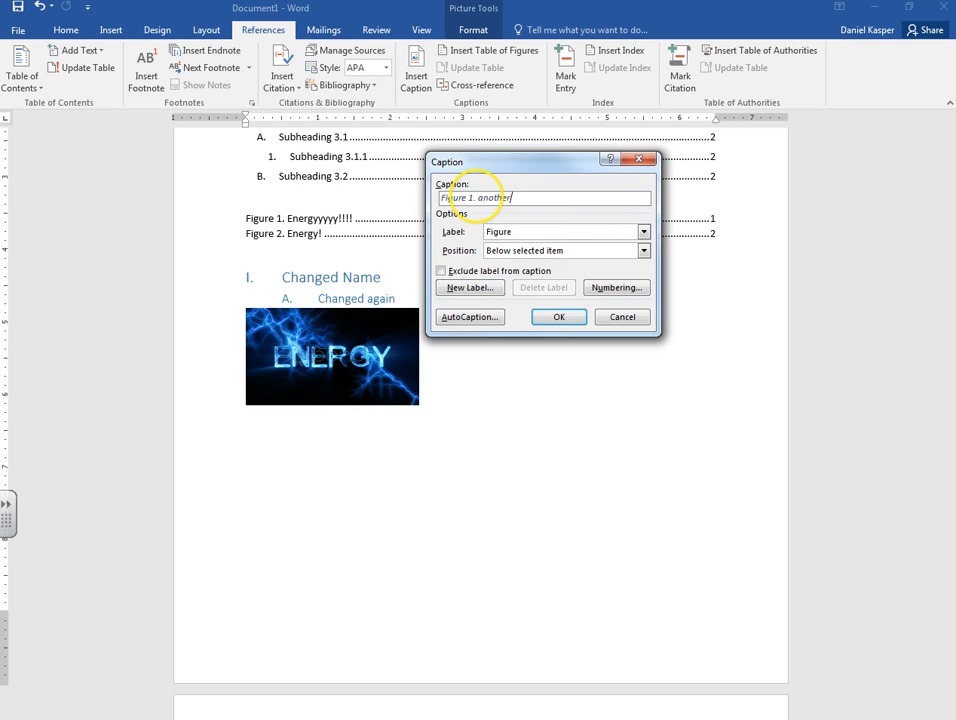
left_click(553, 318)
Step: Check the renumbered captions of the other figures and update the entire table of figures to include the new one
scroll(511, 442, "down", 8)
scroll(309, 570, "down", 8)
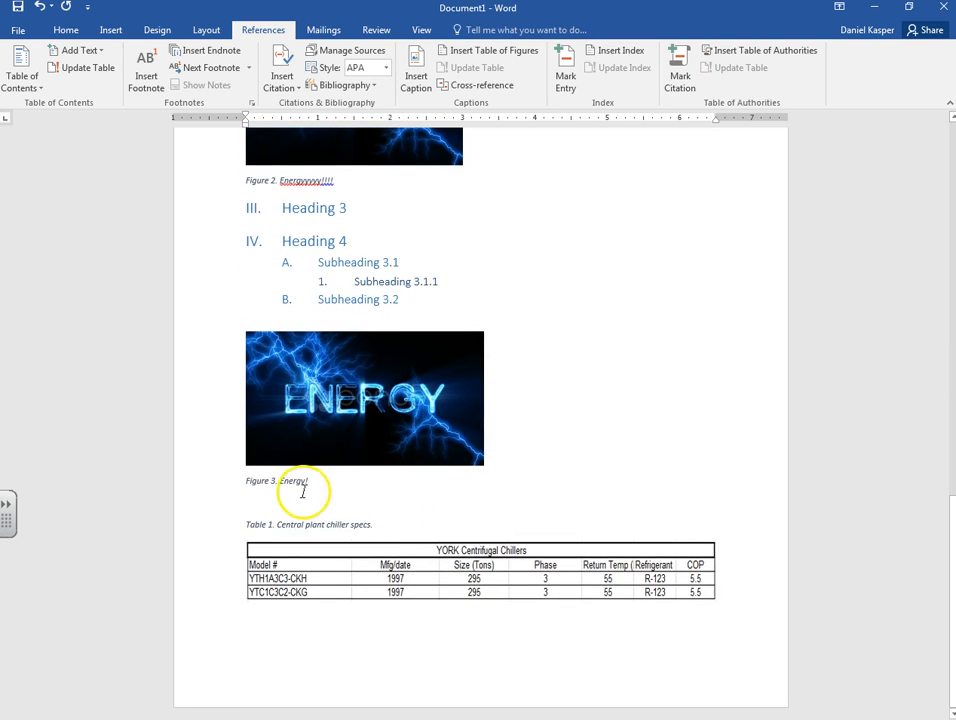
scroll(395, 415, "up", 20)
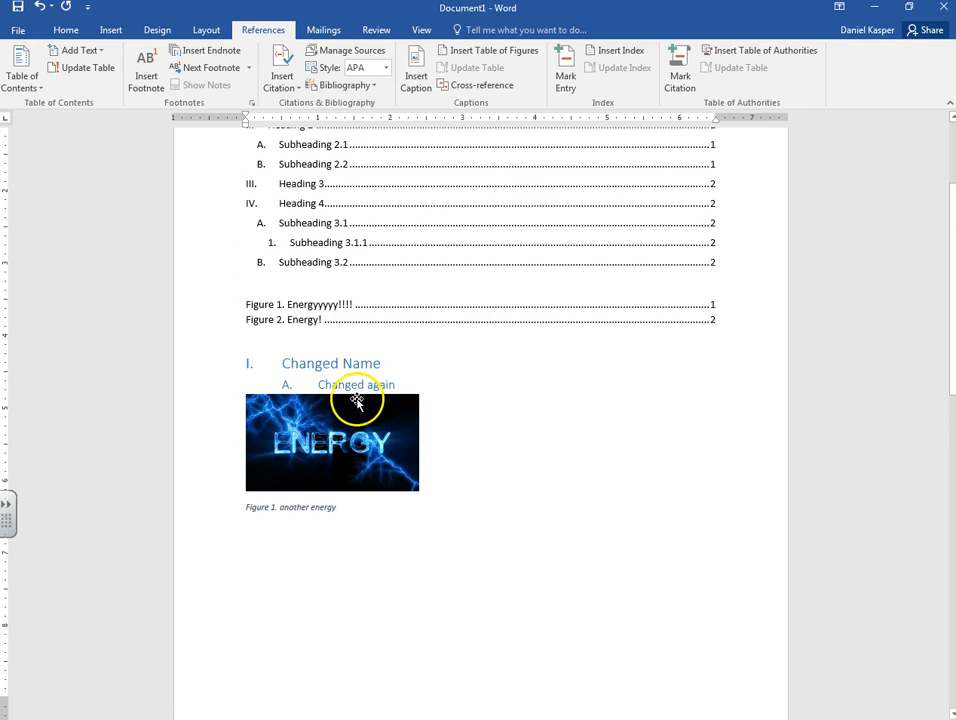
left_click(314, 316)
right_click(316, 319)
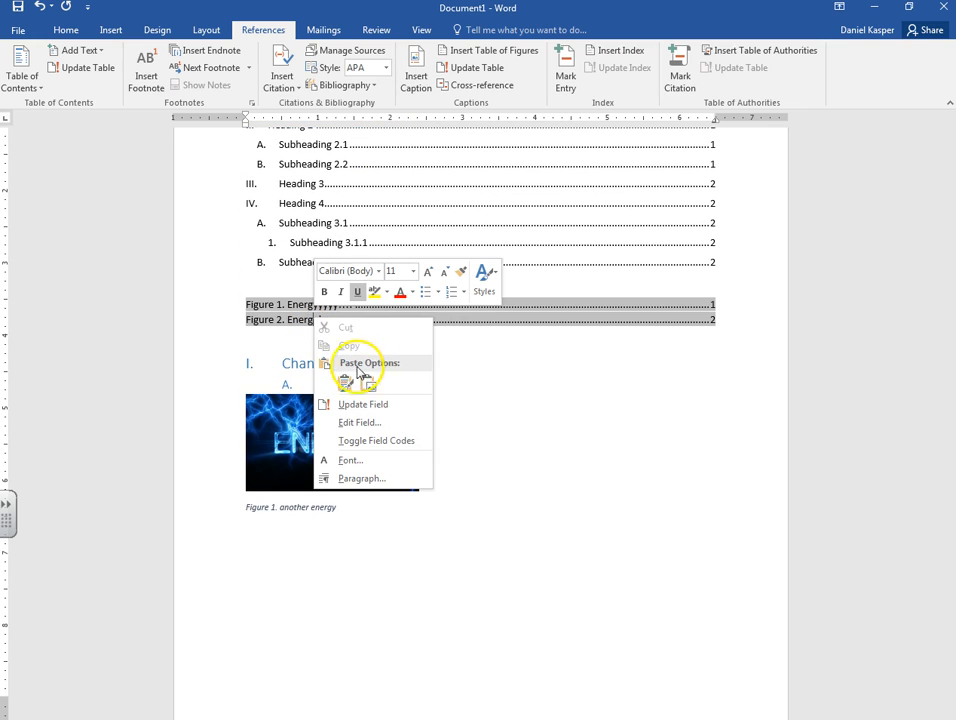
left_click(300, 316)
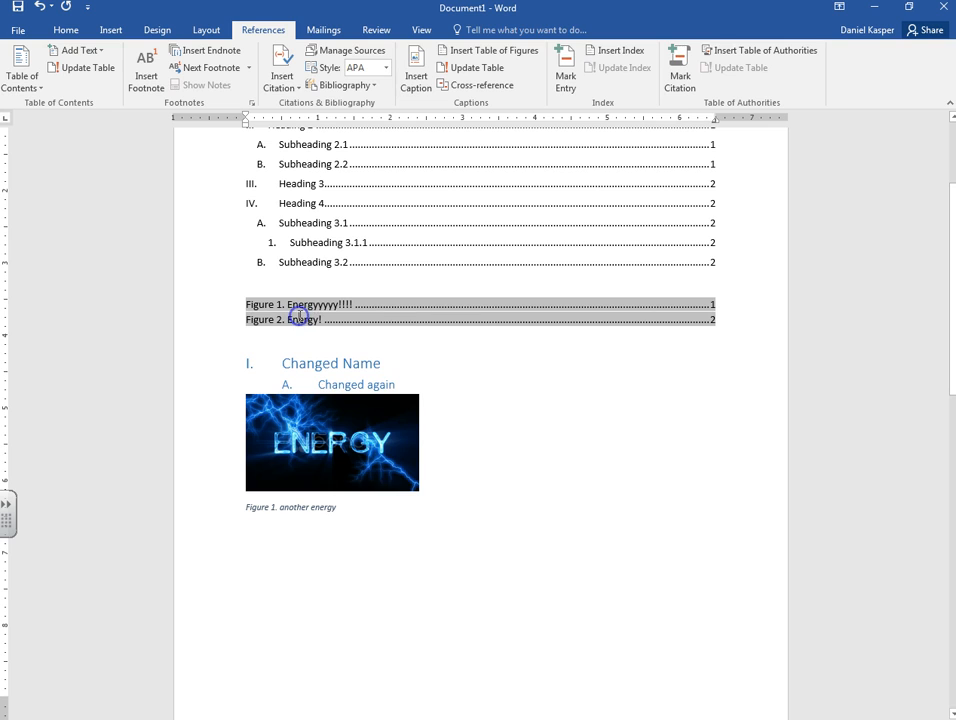
right_click(300, 317)
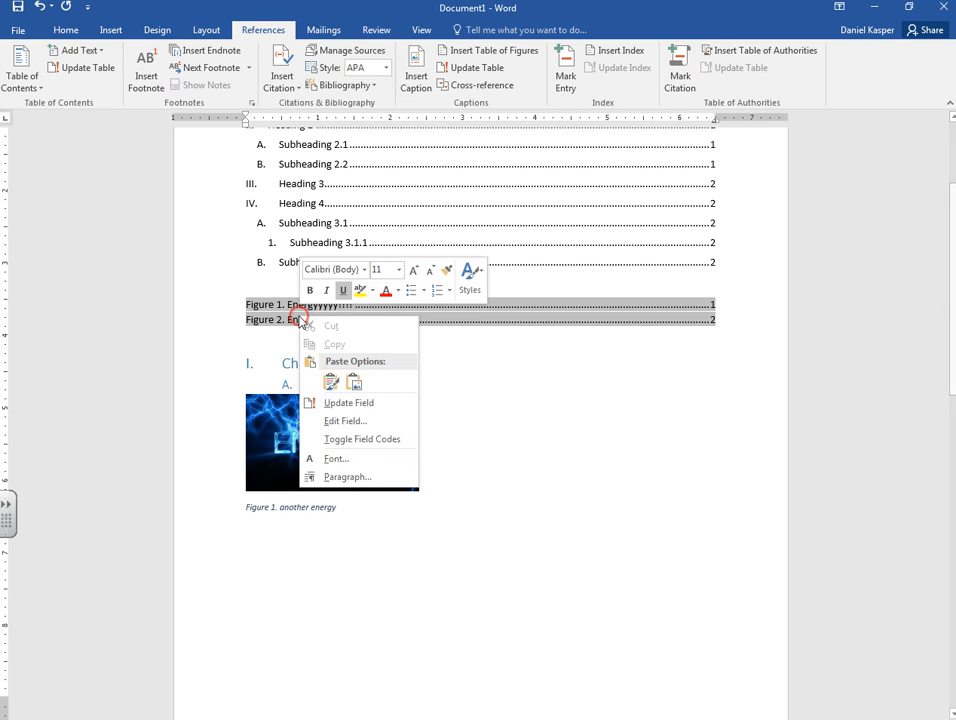
left_click(344, 403)
left_click(430, 372)
left_click(490, 394)
left_click(455, 397)
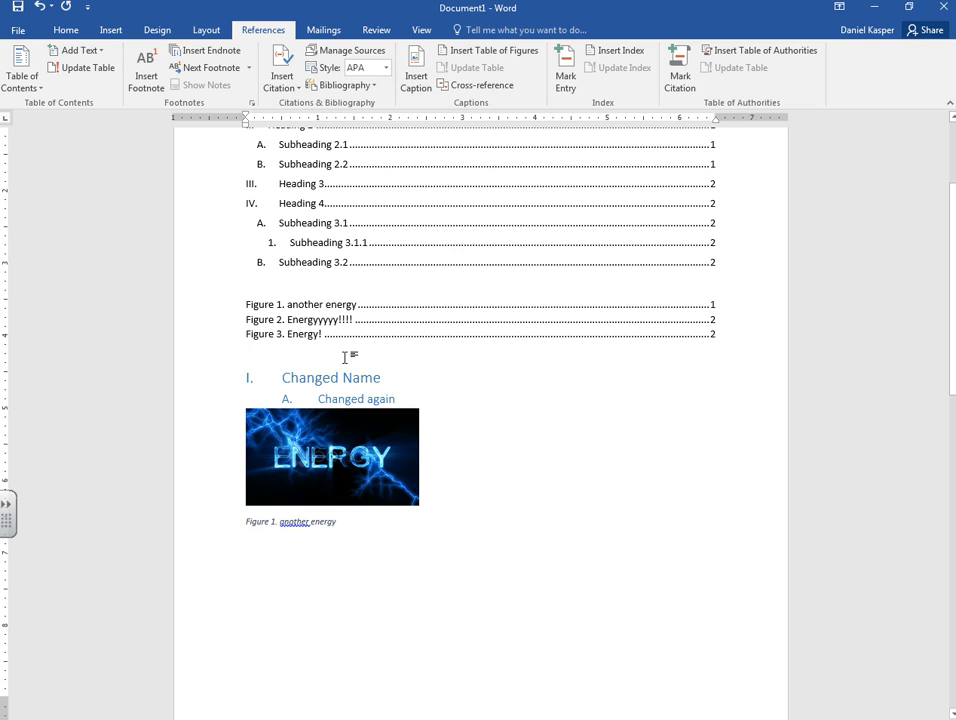
Step: Add a blank line below the table of figures and insert a second list there using the Table caption label
key("Return")
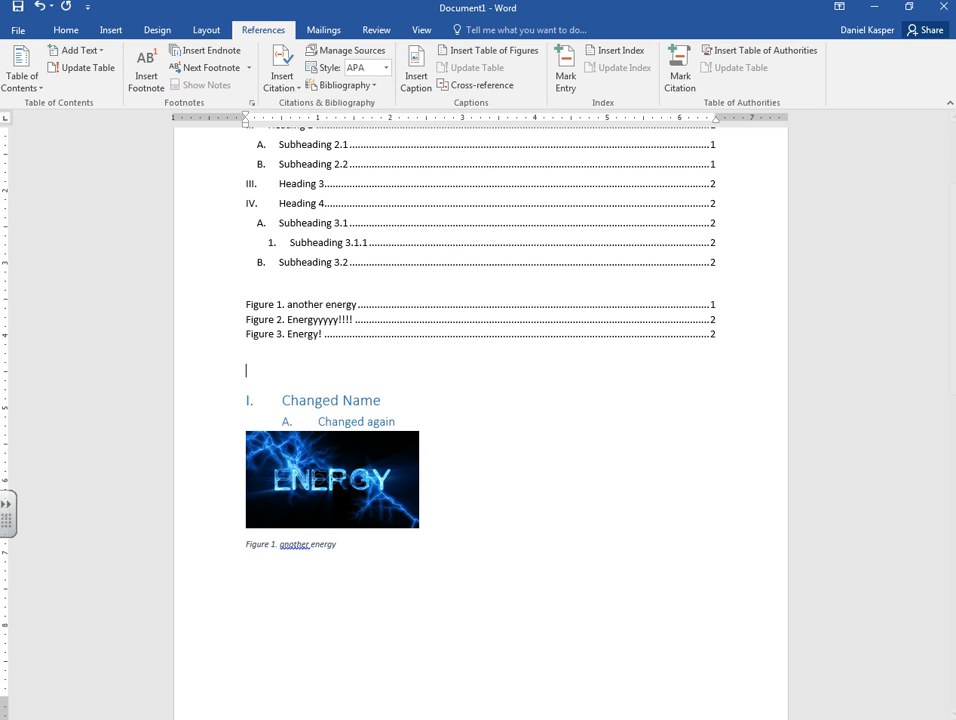
scroll(396, 460, "down", 8)
scroll(398, 460, "down", 7)
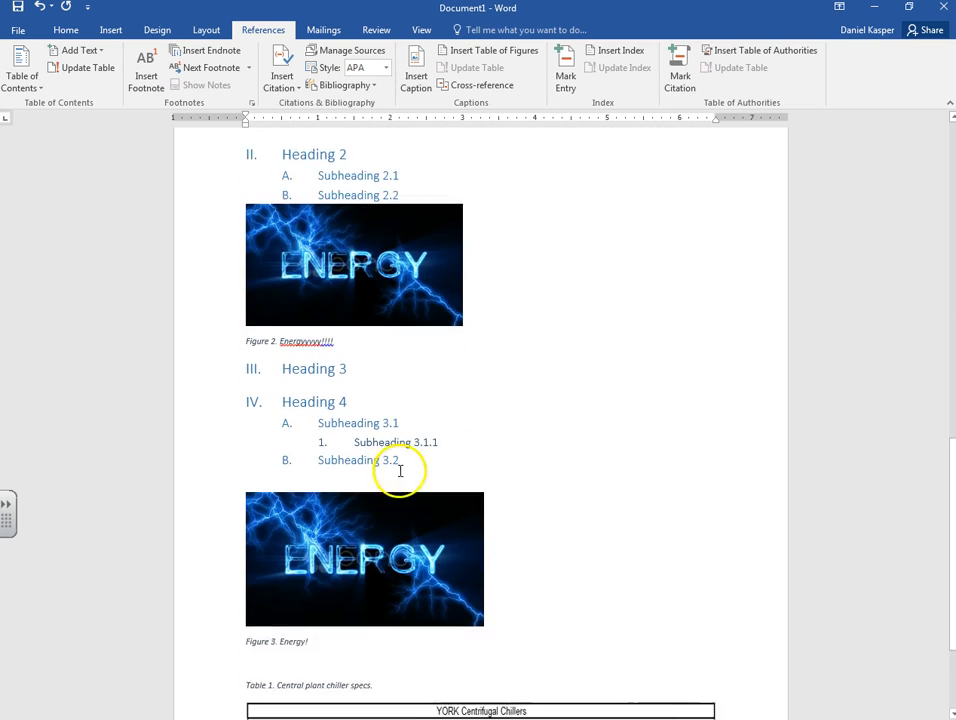
scroll(393, 512, "up", 5)
scroll(330, 420, "up", 9)
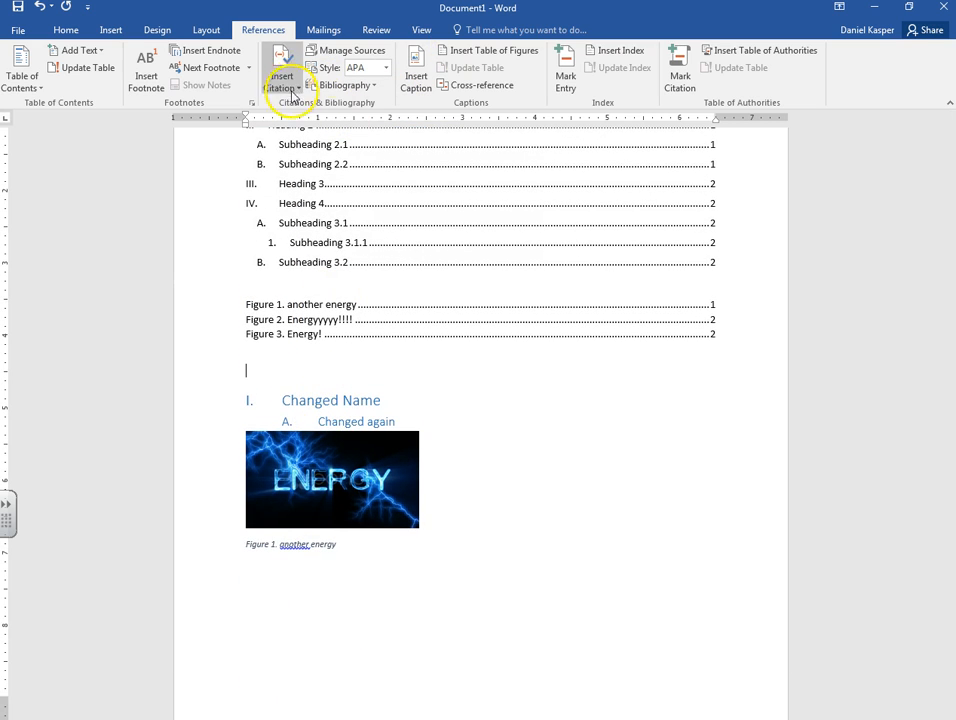
left_click(456, 50)
left_click(413, 447)
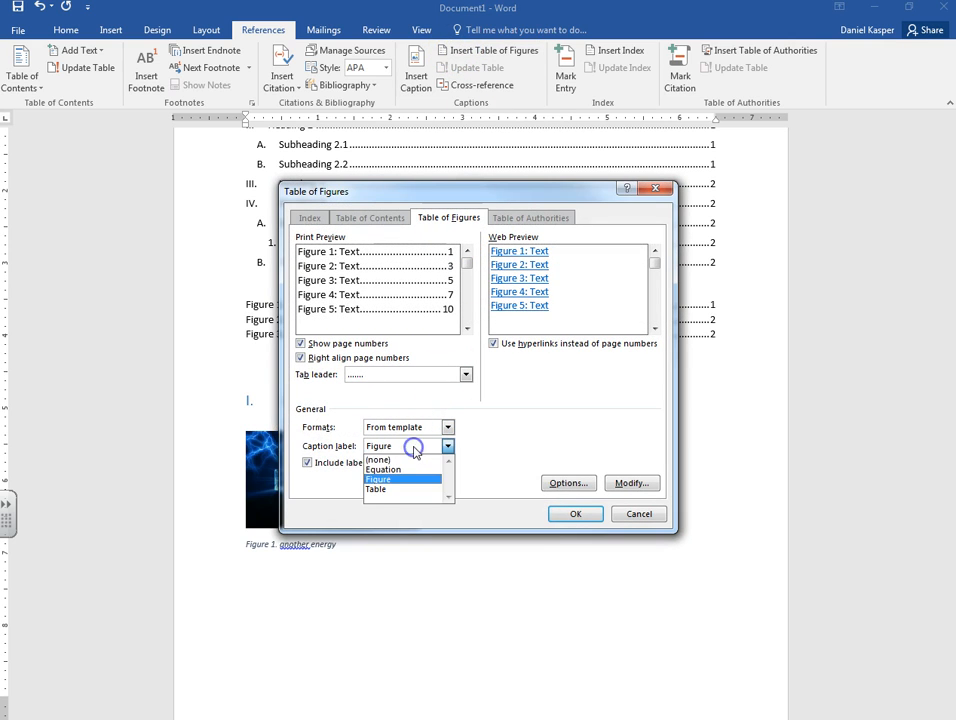
left_click(413, 489)
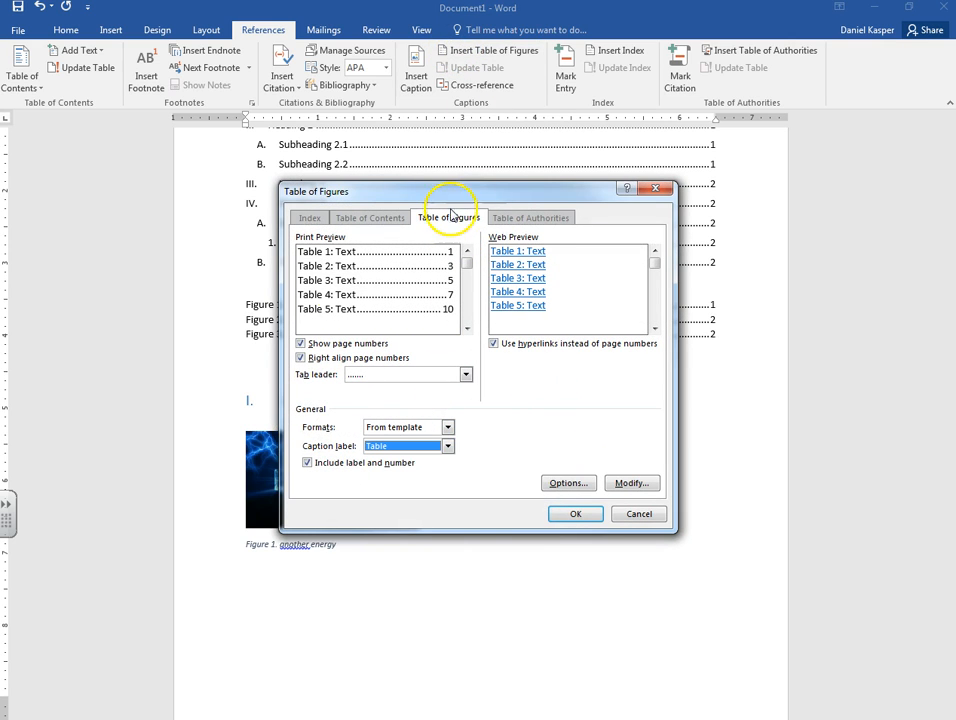
left_click(575, 513)
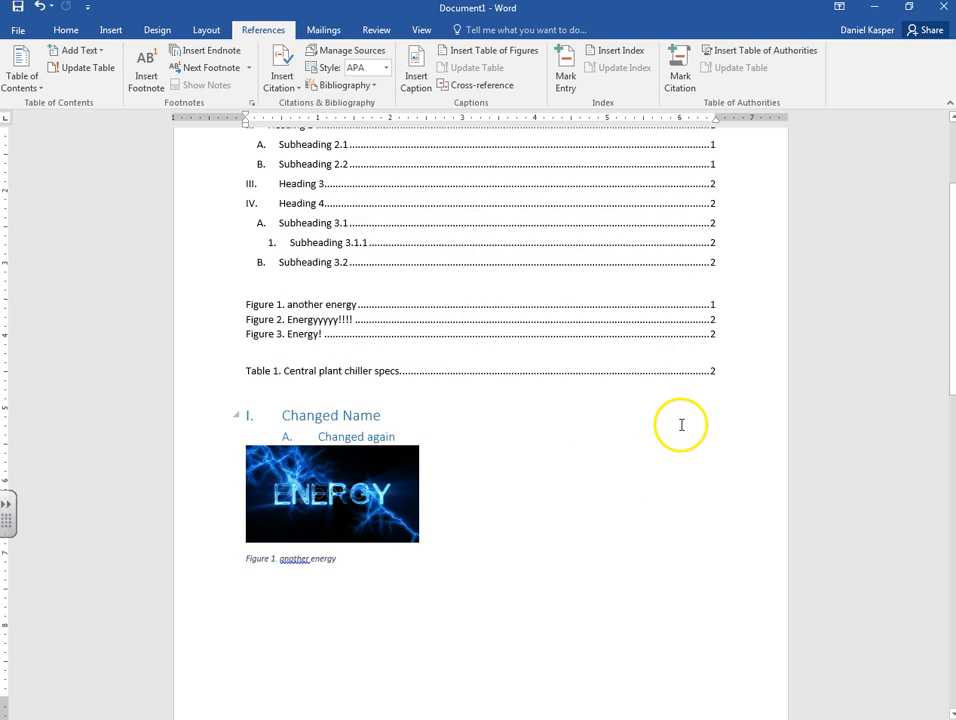
Step: Insert a page break after the list of tables and remove the blank line above the "Changed Name" heading
scroll(730, 505, "up", 3)
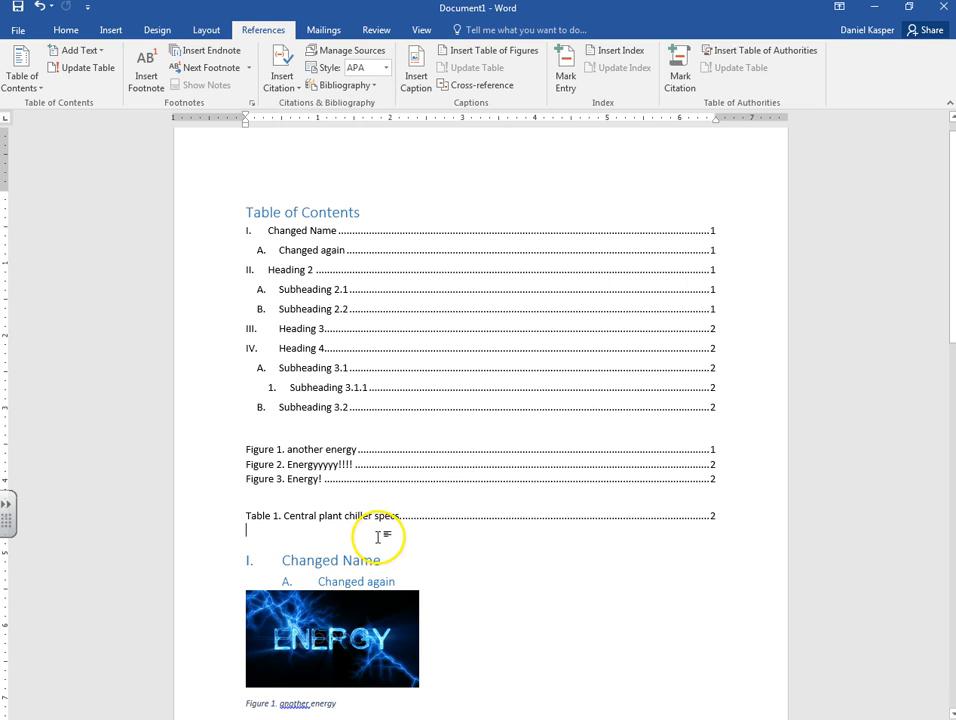
scroll(668, 533, "down", 2)
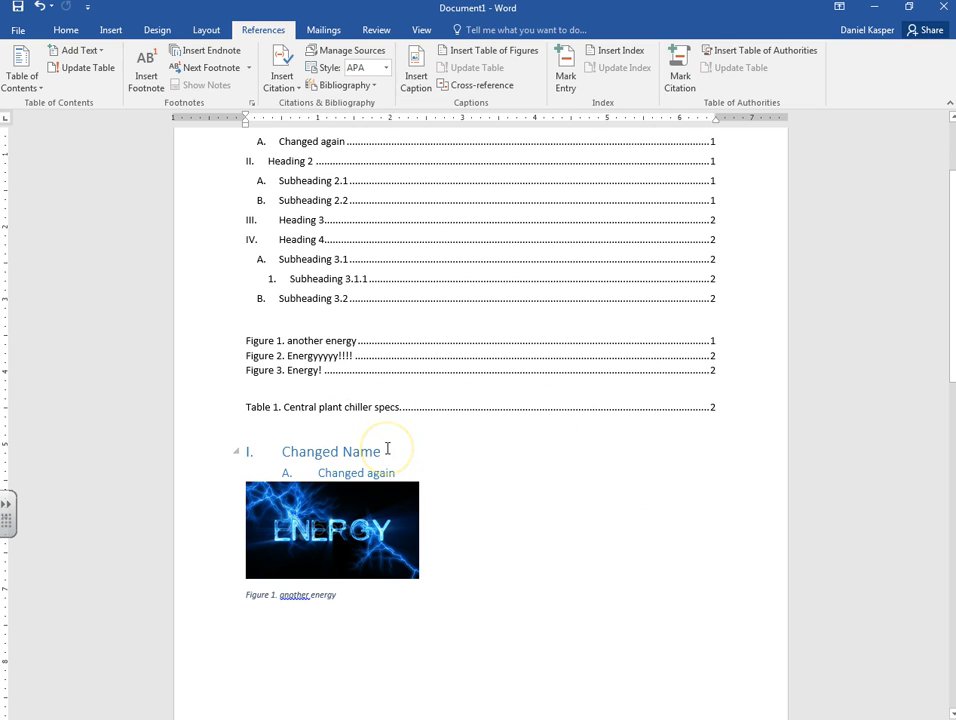
key("ctrl+Return")
scroll(433, 492, "down", 3)
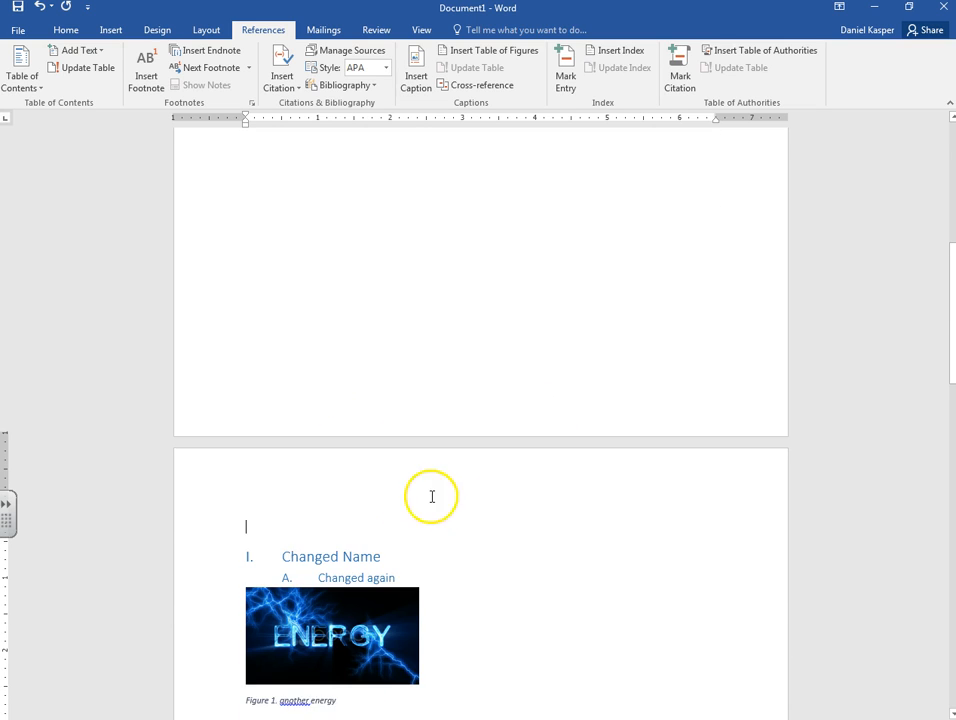
key("Delete")
scroll(446, 501, "up", 9)
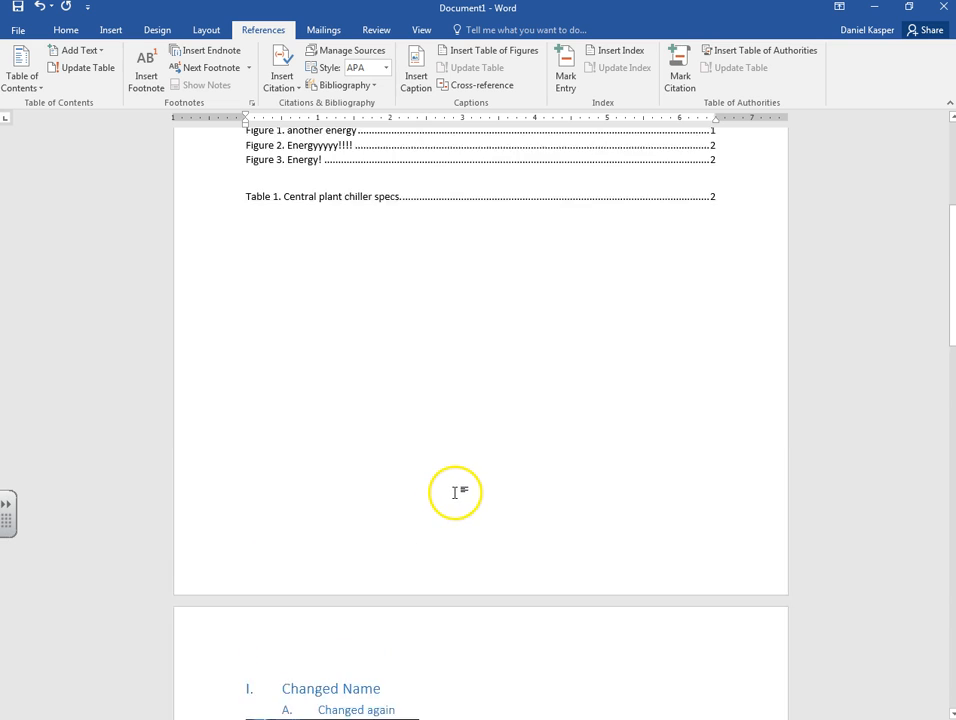